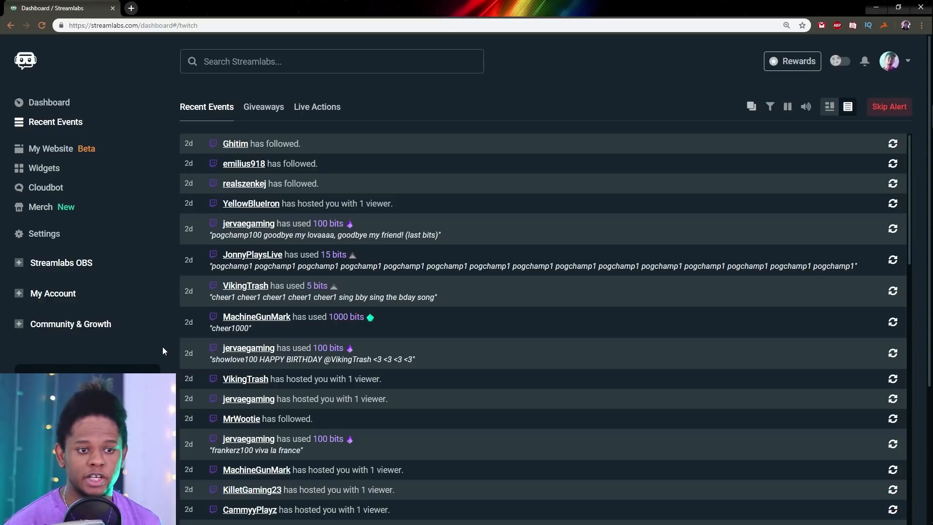
# - Open the website editor from the dashboard and display its gallery of themes
pyautogui.click(45, 153)
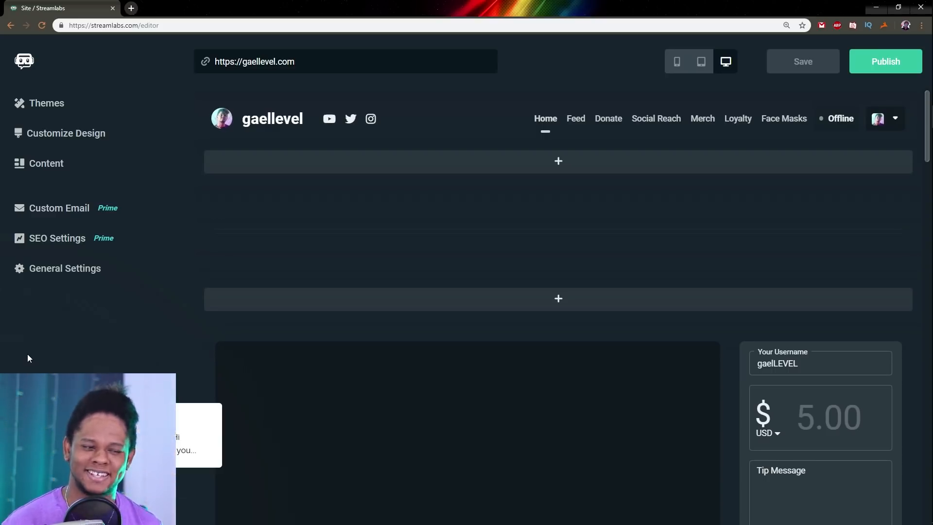
pyautogui.click(43, 106)
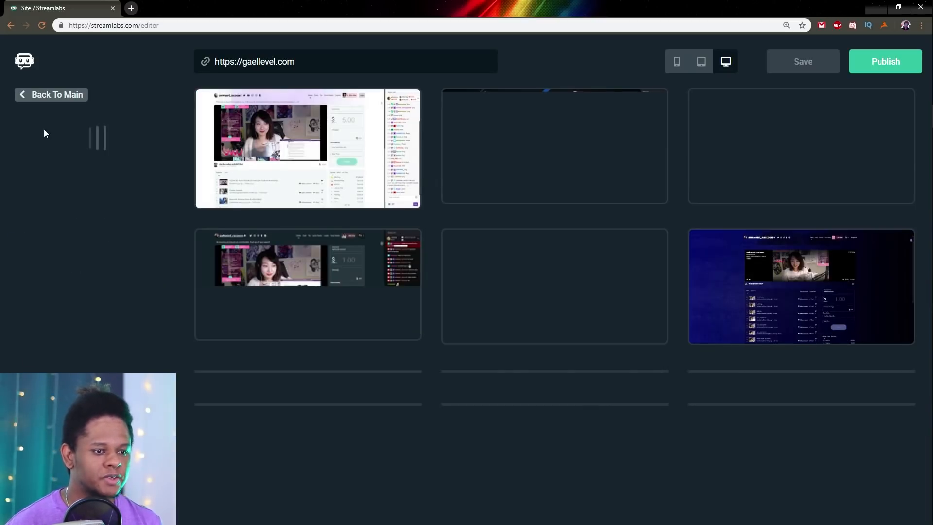
pyautogui.moveTo(561, 261)
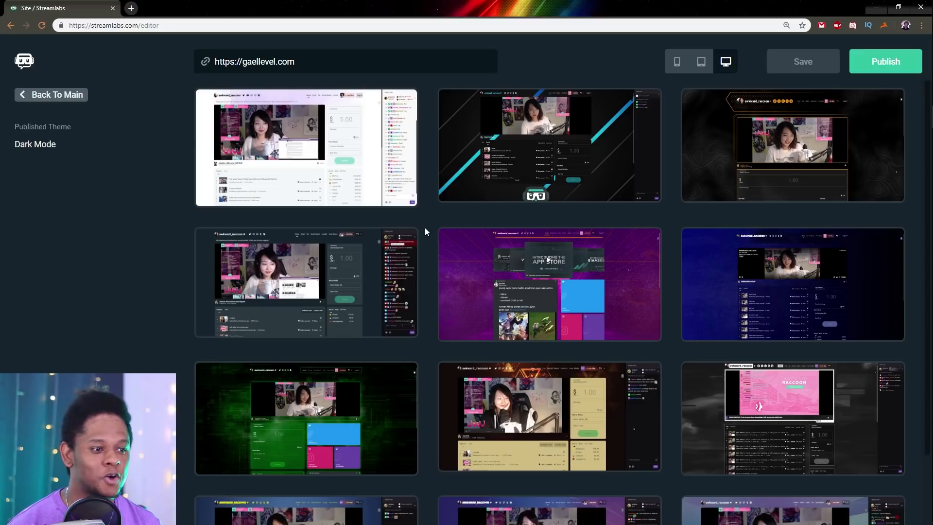
# - Open gaellevel.com in a new browser tab and review its home page sections, including the all-time tip leaderboard
pyautogui.click(131, 8)
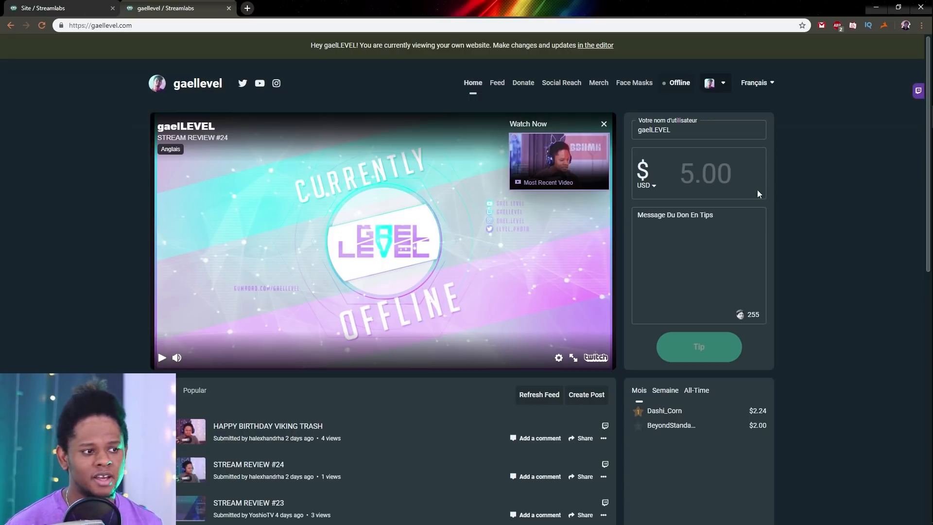
pyautogui.scroll(-5, 839, 200)
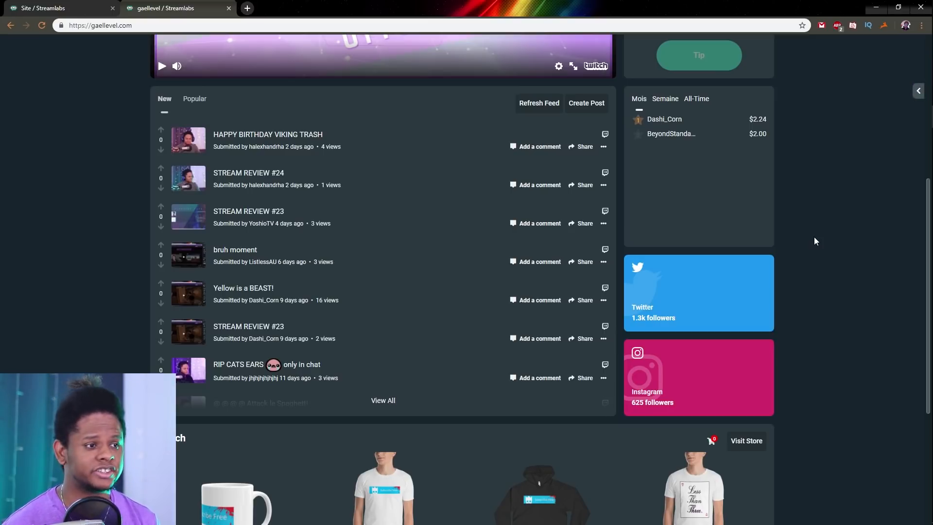
pyautogui.click(695, 99)
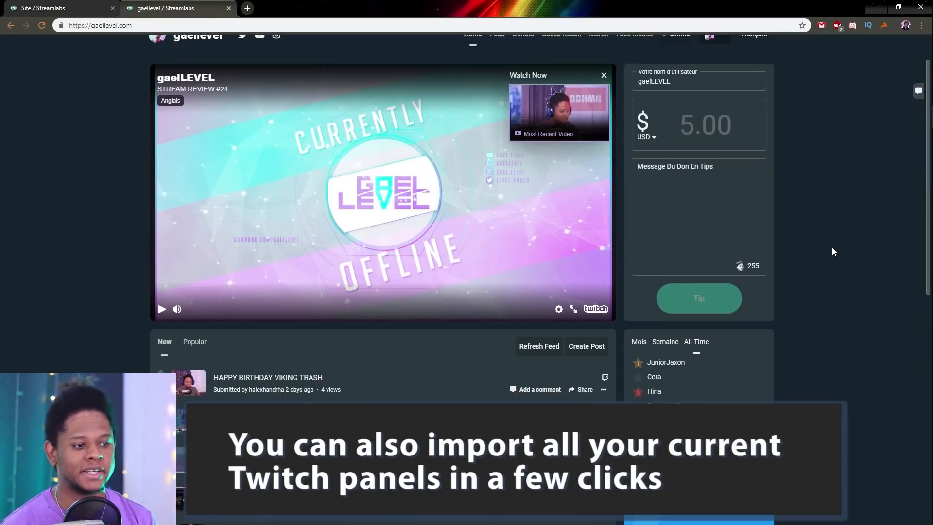
pyautogui.scroll(-8, 834, 250)
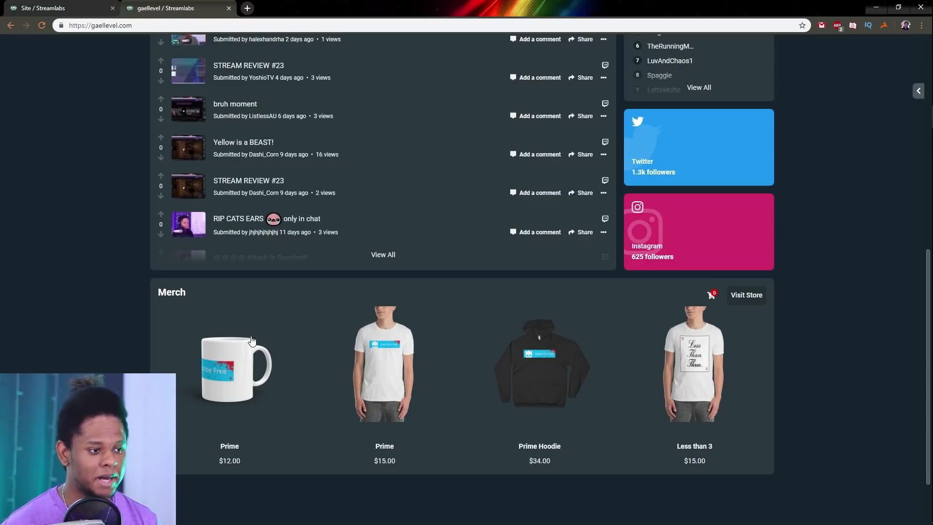
pyautogui.scroll(4, 862, 364)
pyautogui.scroll(4, 863, 364)
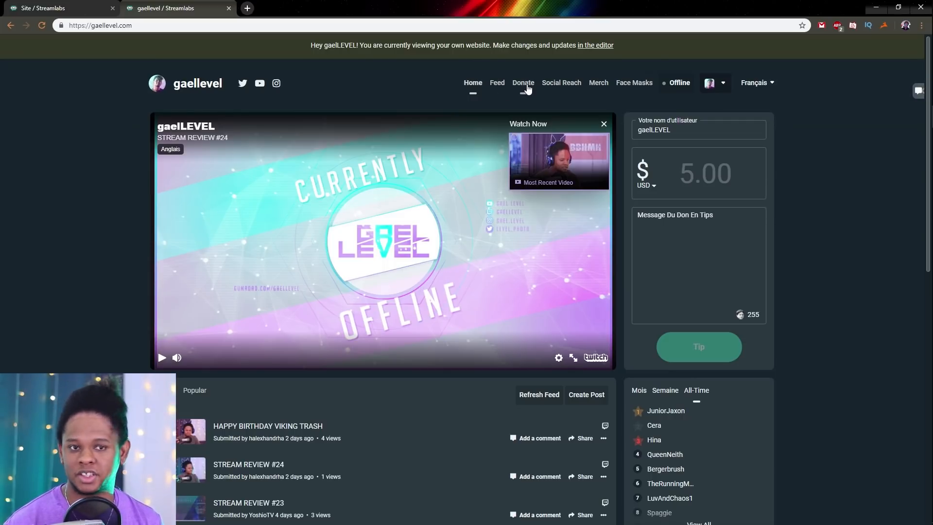
# - Browse the live site's merch store and its face masks page, and return to the store
pyautogui.click(604, 86)
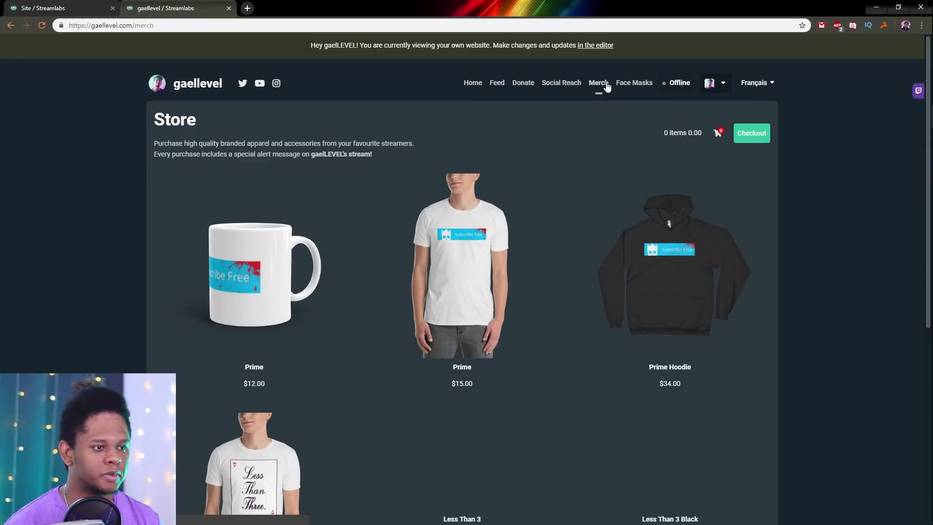
pyautogui.scroll(-8, 781, 305)
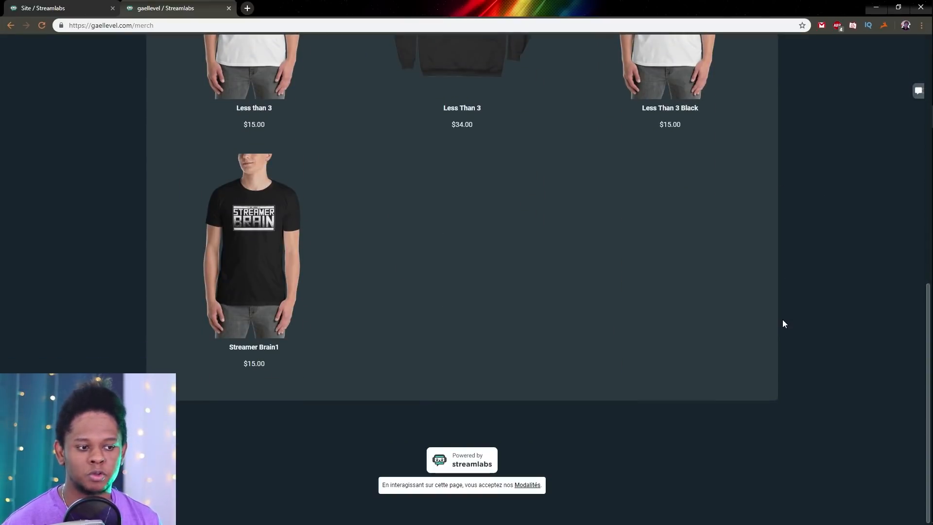
pyautogui.scroll(8, 782, 325)
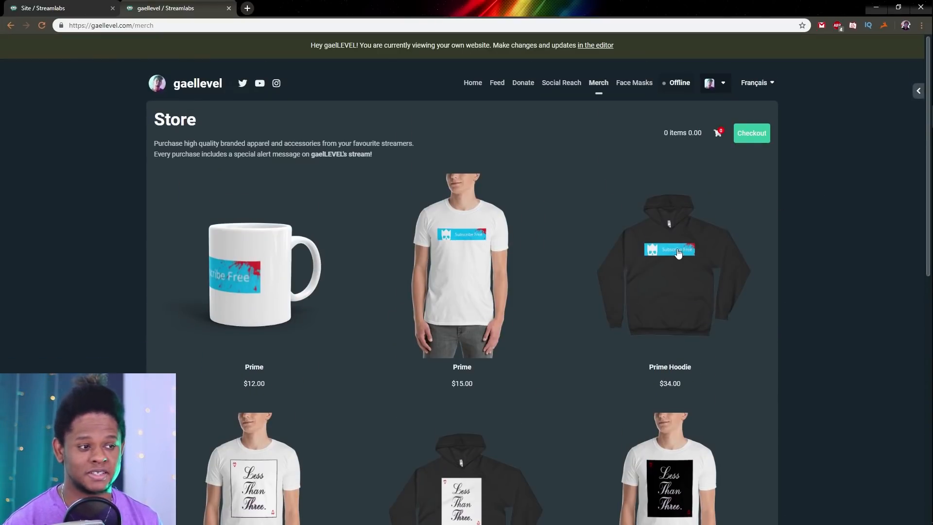
pyautogui.click(624, 86)
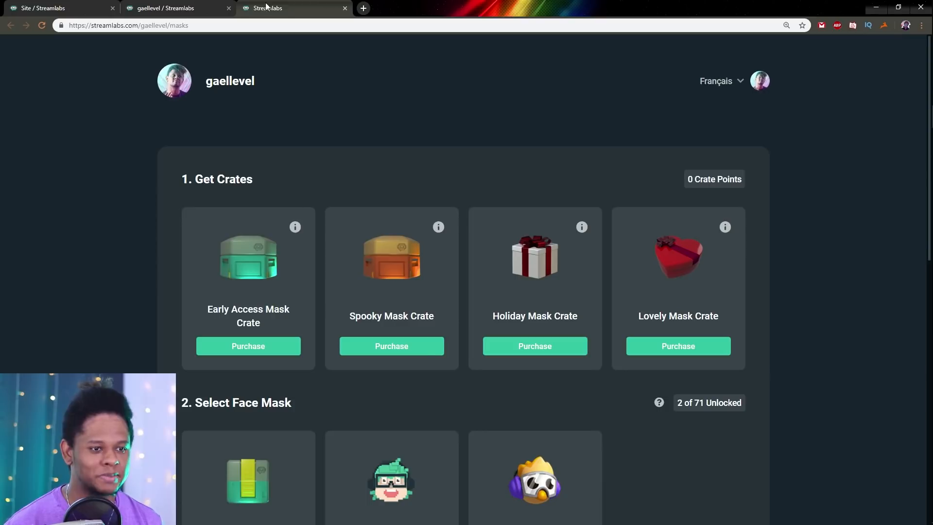
pyautogui.click(189, 11)
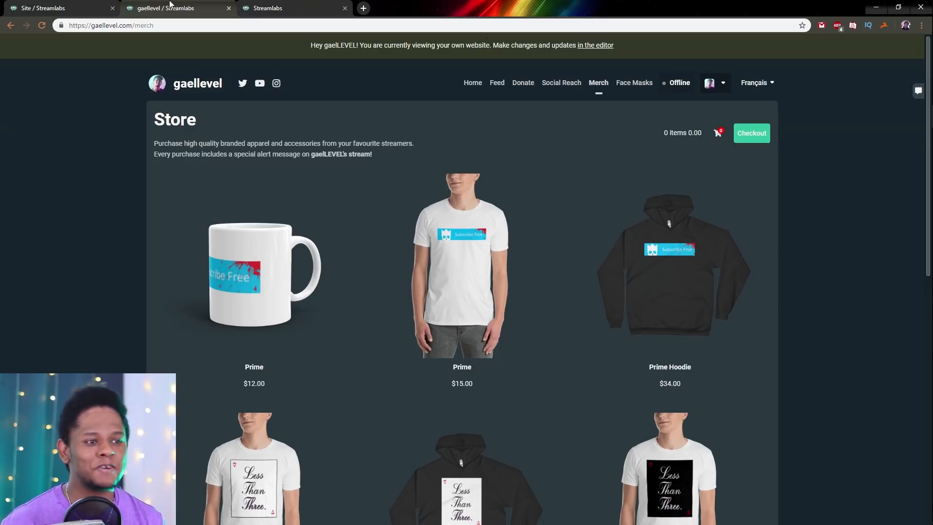
# - Close the face masks page and look through the live site's home page from the stream player to the merch section
pyautogui.click(228, 9)
pyautogui.click(229, 9)
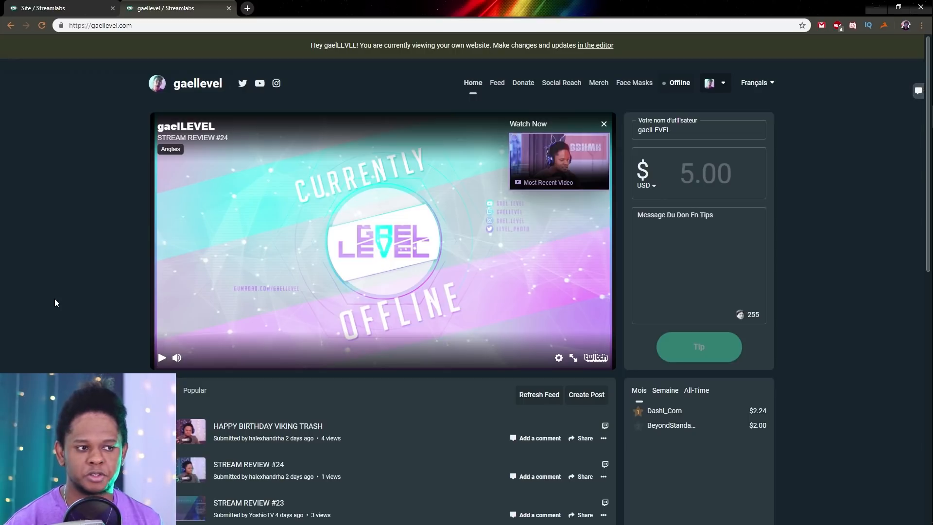
pyautogui.scroll(-6, 47, 313)
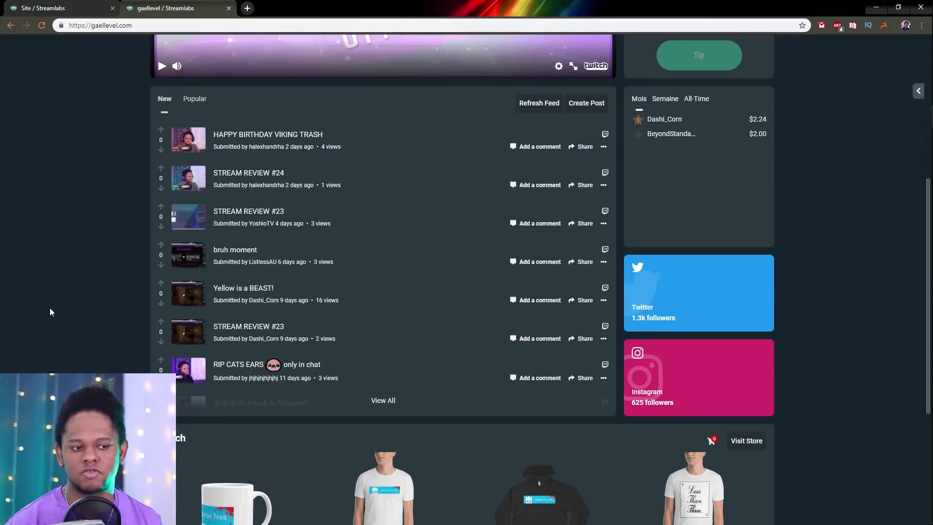
pyautogui.scroll(-5, 51, 309)
pyautogui.scroll(11, 96, 298)
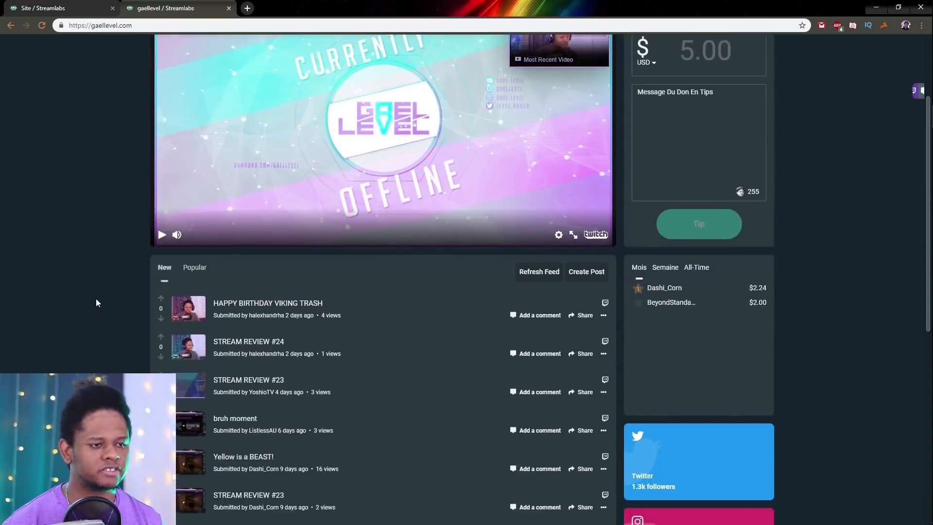
# - Return to the site editor and apply the Blue Grunge theme to the site
pyautogui.click(73, 8)
pyautogui.scroll(-2, 430, 272)
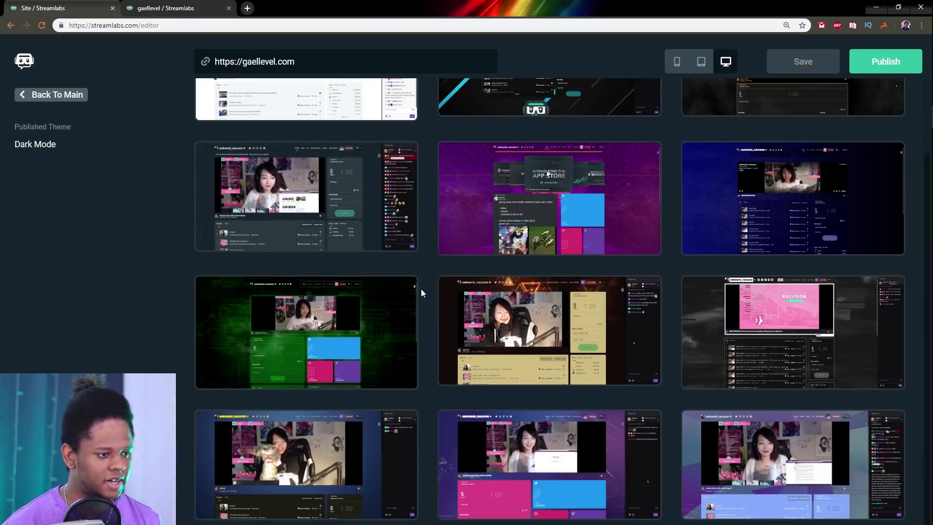
pyautogui.click(789, 302)
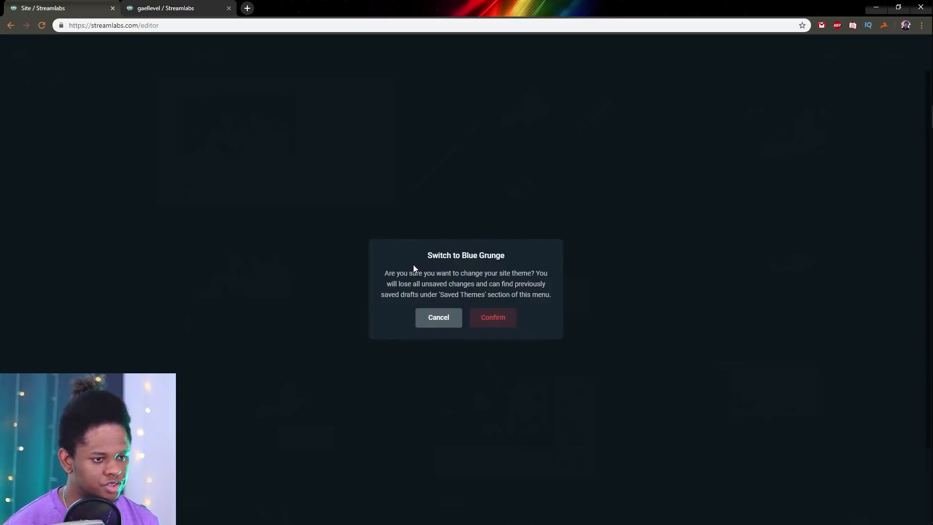
pyautogui.click(431, 322)
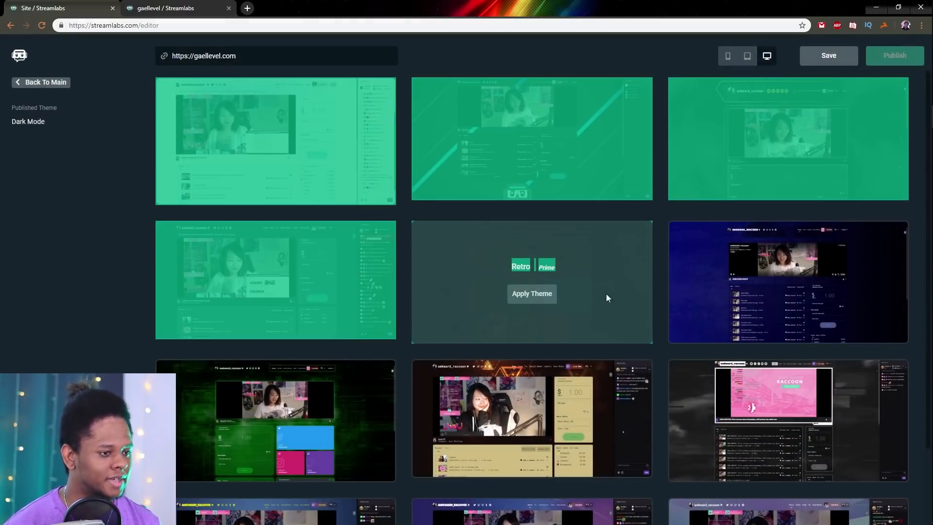
pyautogui.click(778, 295)
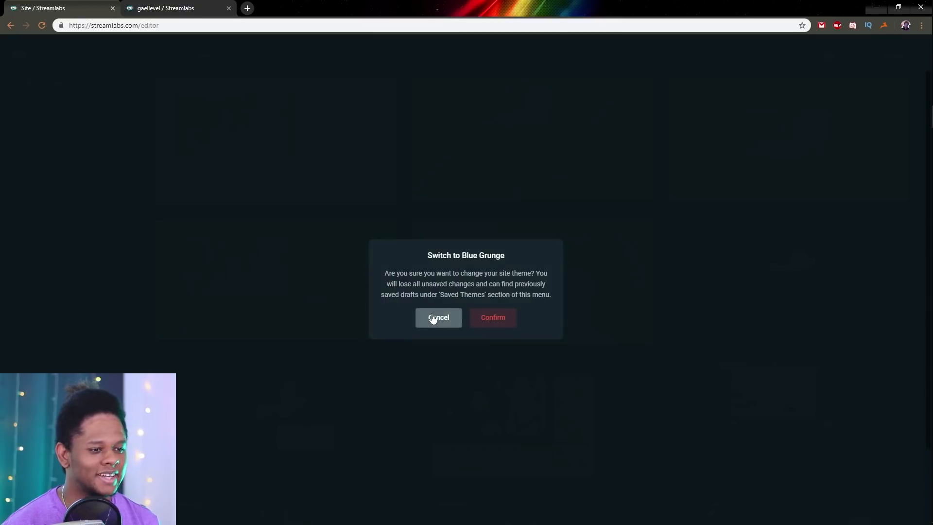
pyautogui.click(498, 316)
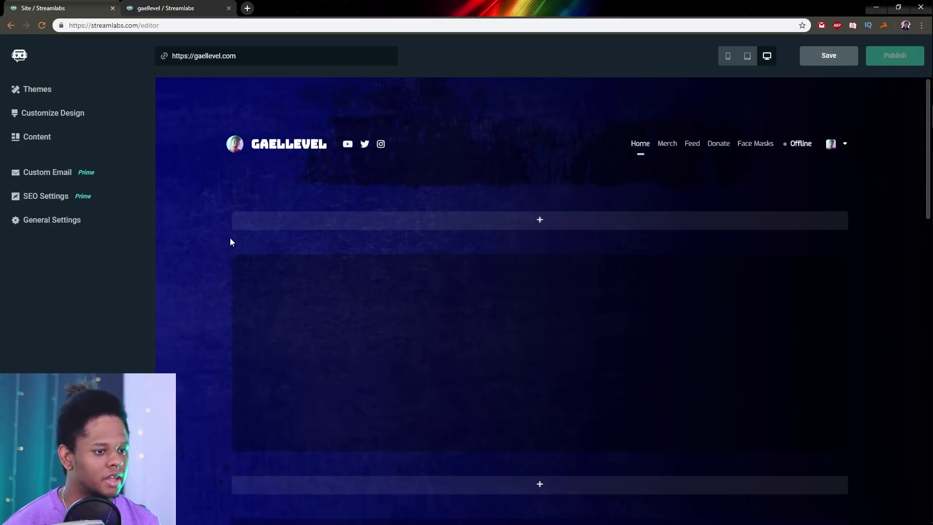
# - Inspect the newly themed home page and show the row layout choices between the live stream and merch sections
pyautogui.scroll(-3, 207, 199)
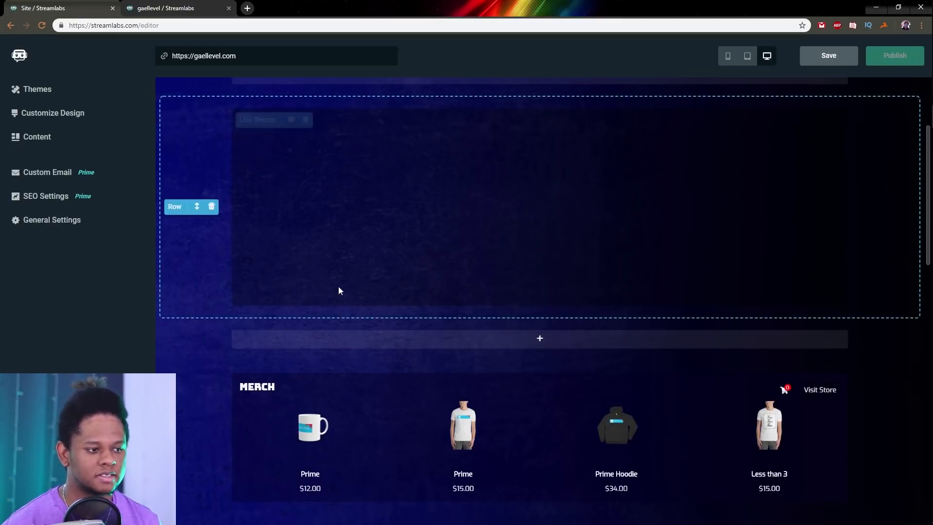
pyautogui.scroll(-6, 340, 291)
pyautogui.scroll(5, 350, 307)
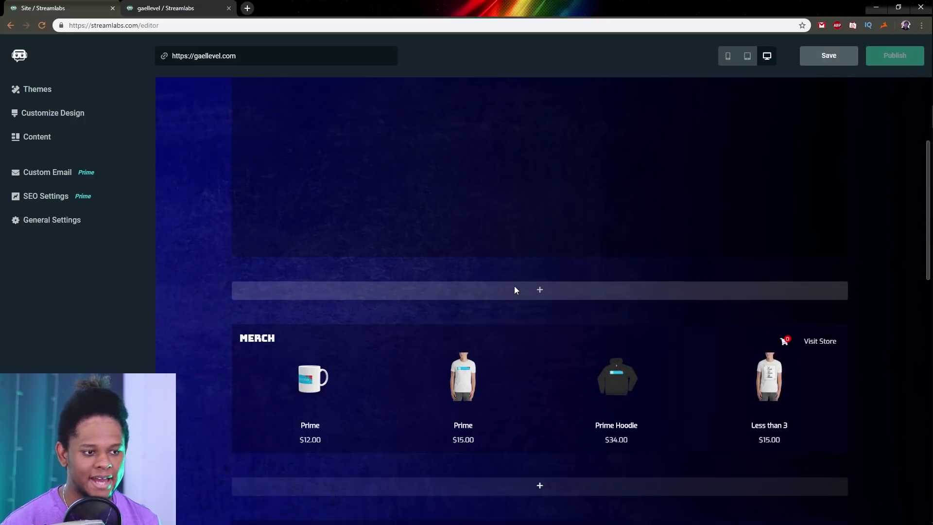
pyautogui.click(544, 293)
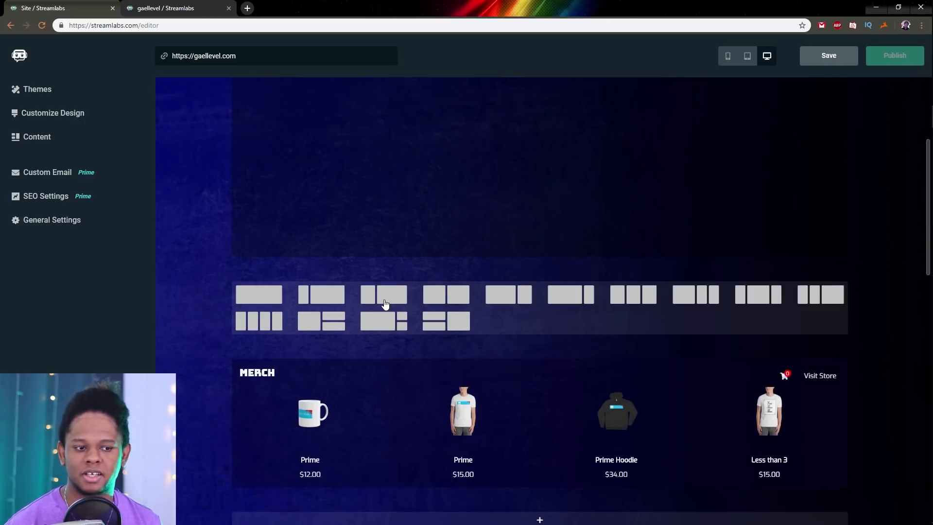
pyautogui.scroll(3, 338, 314)
pyautogui.scroll(1, 336, 314)
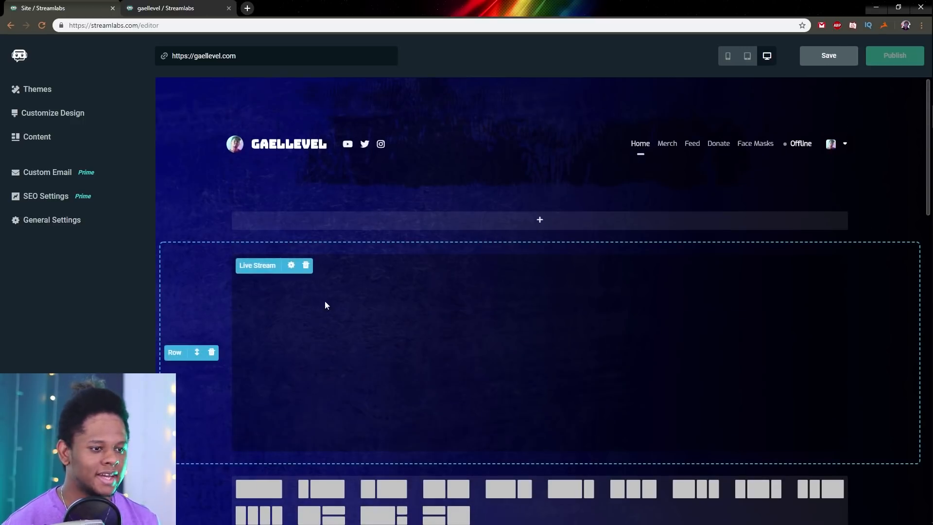
# - Review the merch, feed and tip sections of the themed page and save the site draft
pyautogui.scroll(-13, 392, 354)
pyautogui.scroll(5, 392, 354)
pyautogui.scroll(-8, 395, 356)
pyautogui.scroll(5, 402, 355)
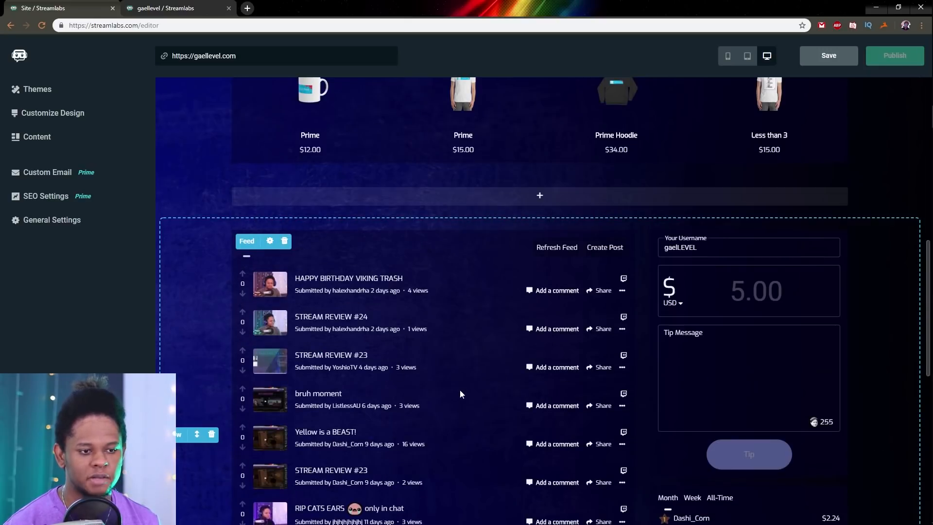
pyautogui.scroll(11, 457, 389)
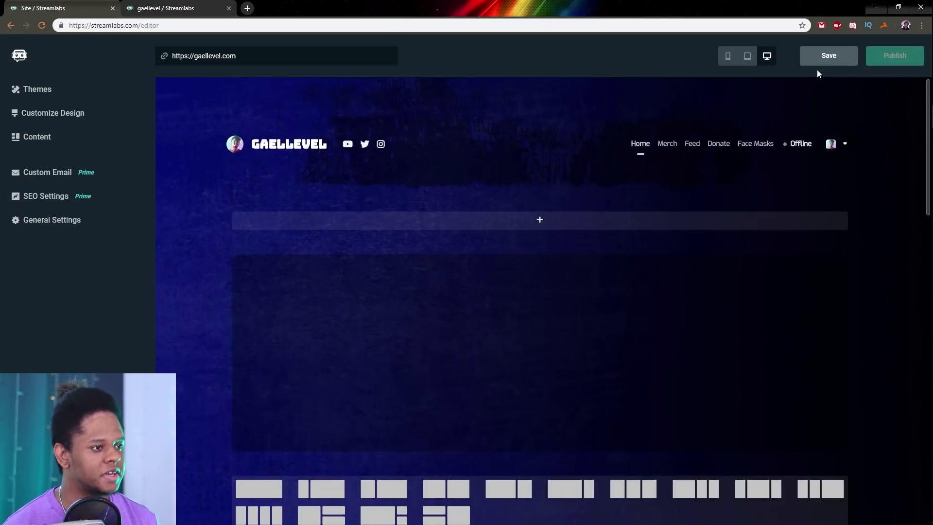
pyautogui.click(818, 61)
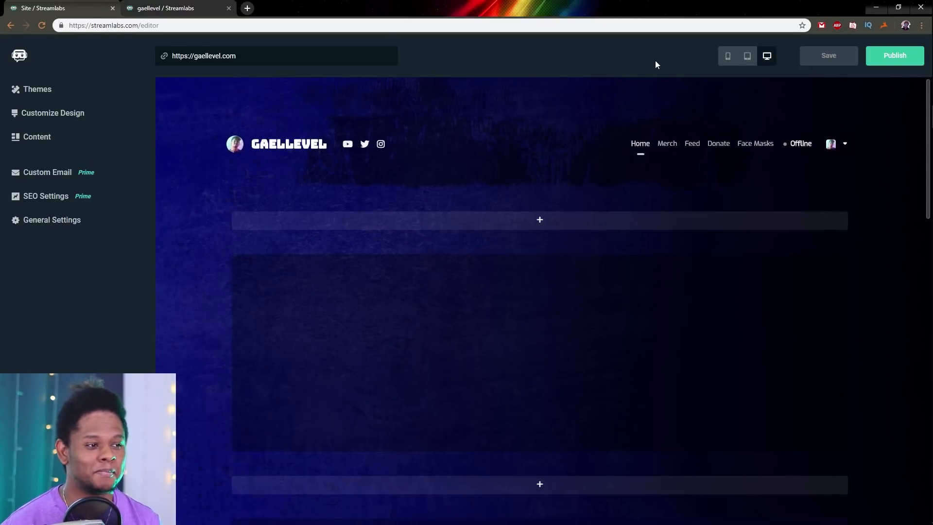
# - Preview the site in the phone layout and check the whole page down to the footer
pyautogui.click(728, 57)
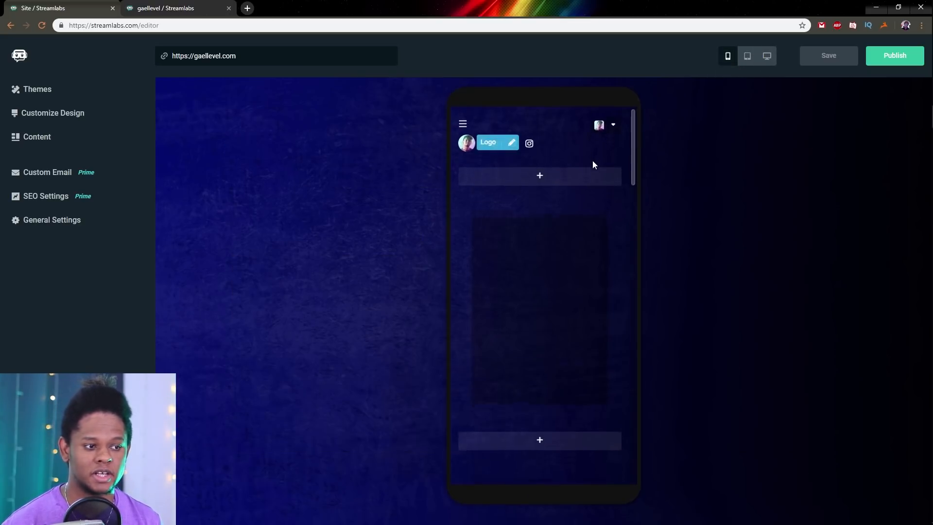
pyautogui.scroll(-10, 594, 165)
pyautogui.scroll(-5, 597, 187)
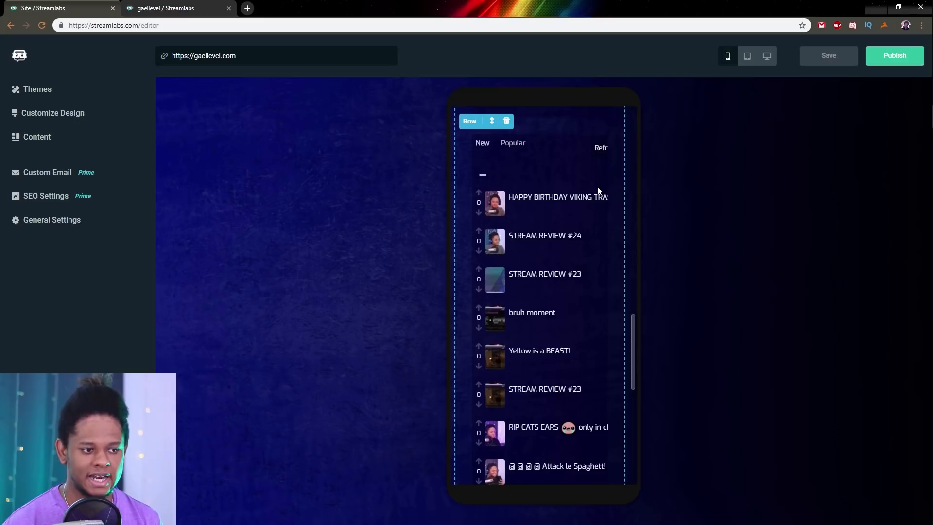
pyautogui.scroll(-3, 598, 189)
pyautogui.scroll(-4, 598, 189)
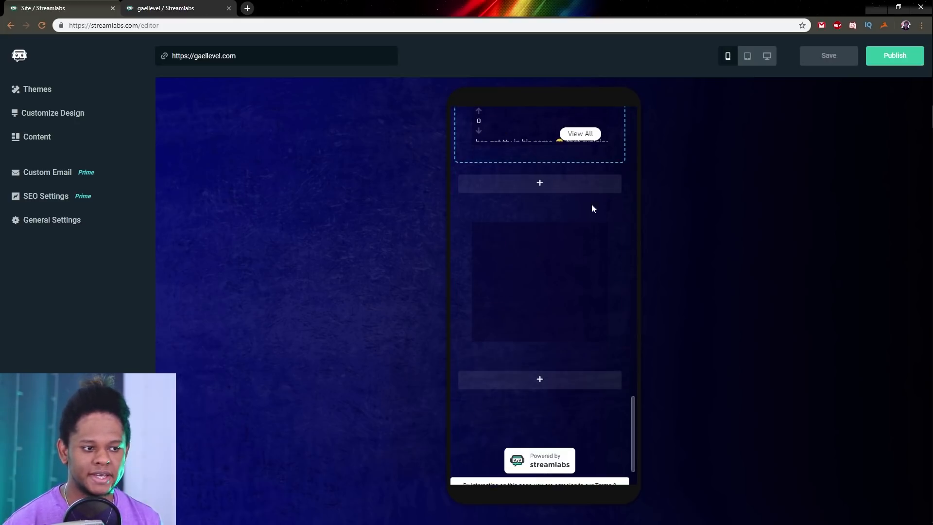
pyautogui.scroll(-1, 559, 279)
pyautogui.scroll(20, 565, 289)
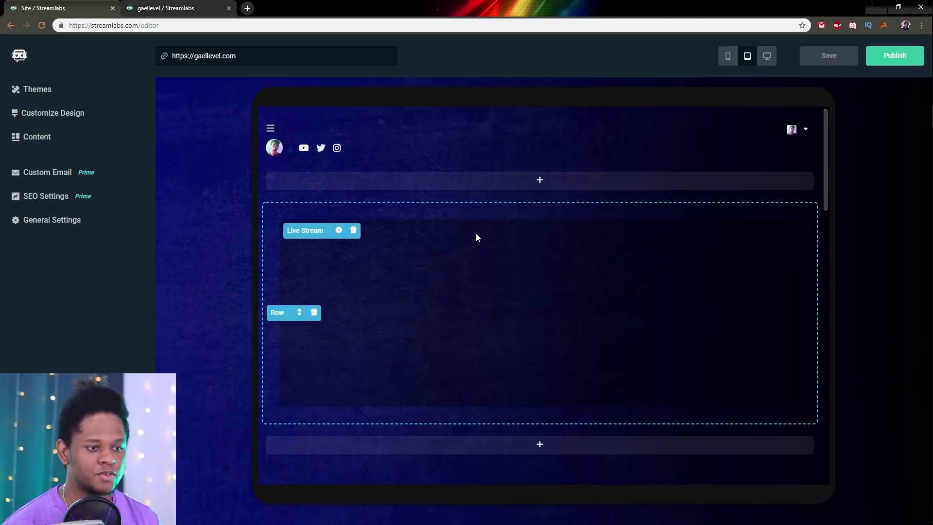
# - Check the merch, feed and tip sections in the tablet preview and return to the desktop layout
pyautogui.scroll(-5, 471, 240)
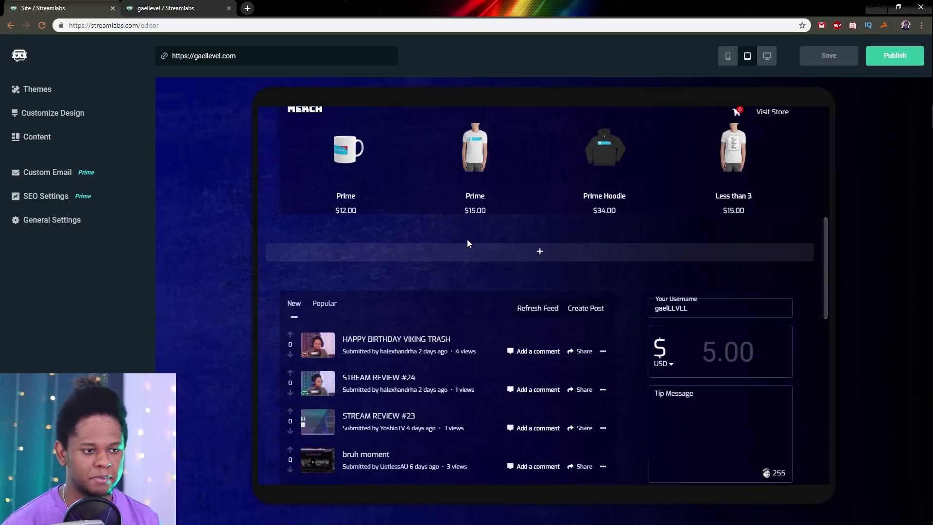
pyautogui.scroll(-3, 469, 240)
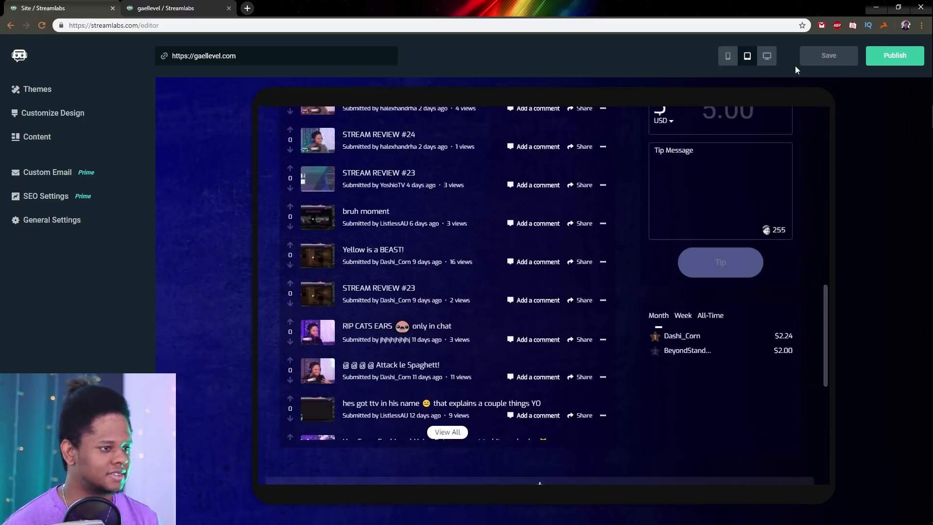
pyautogui.click(766, 56)
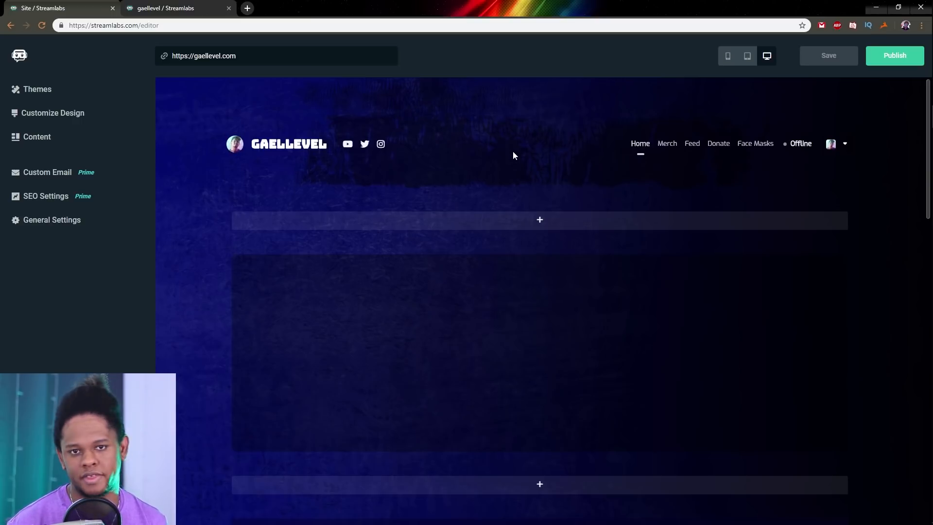
# - Publish the Blue Grunge site and review the reloaded live page at gaellevel.com
pyautogui.click(905, 61)
pyautogui.click(182, 7)
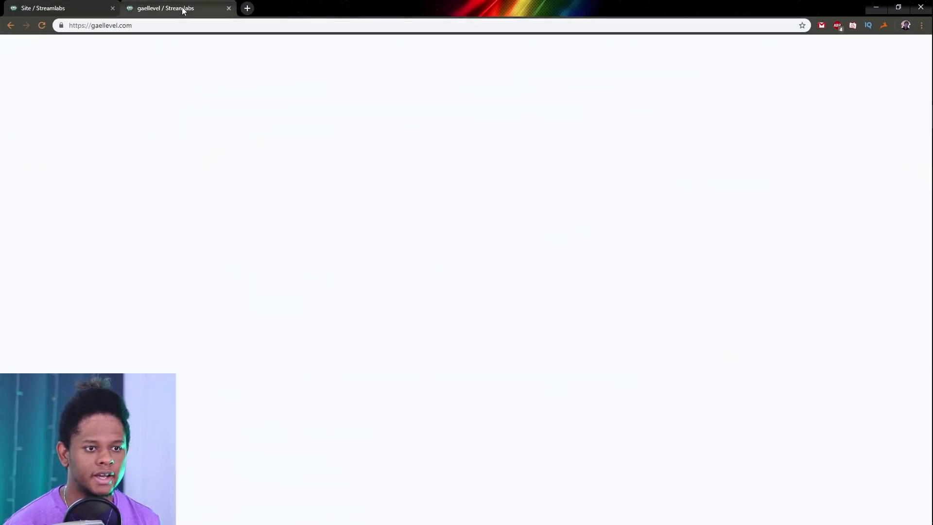
pyautogui.click(38, 26)
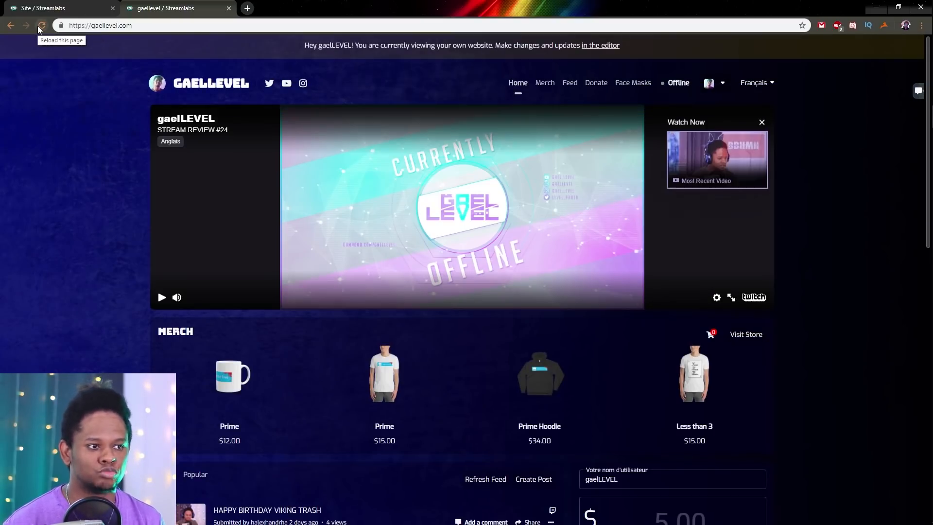
pyautogui.scroll(-6, 21, 159)
pyautogui.scroll(-6, 21, 159)
pyautogui.scroll(12, 22, 160)
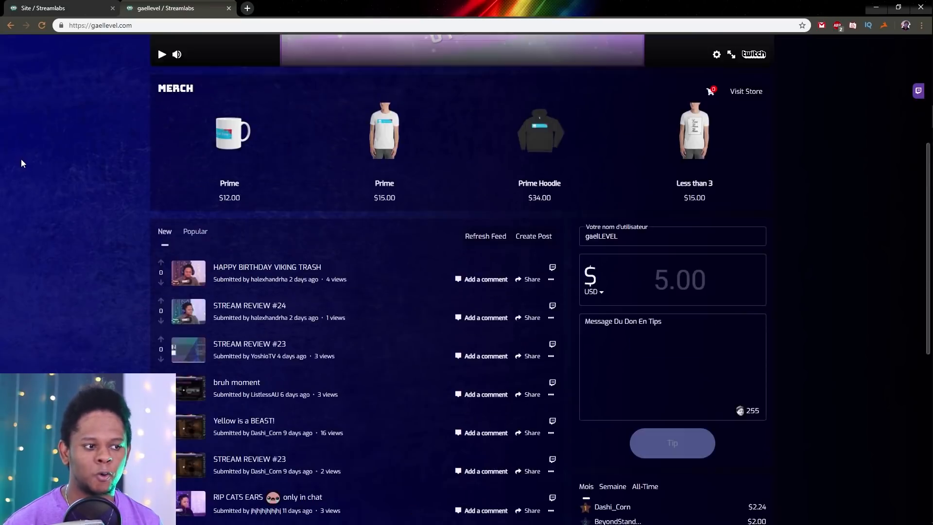
# - Return to the site editor, apply the Radioactive theme and look over the whole themed page
pyautogui.click(43, 8)
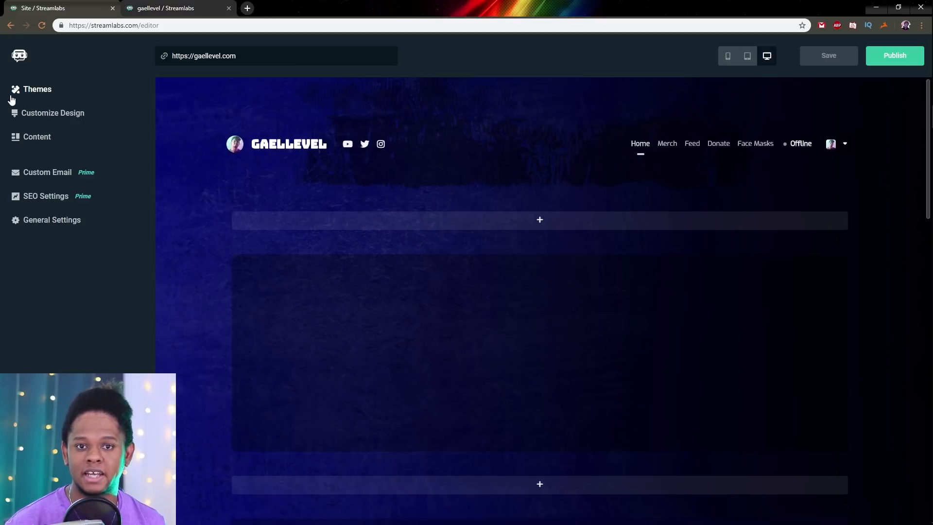
pyautogui.moveTo(238, 152)
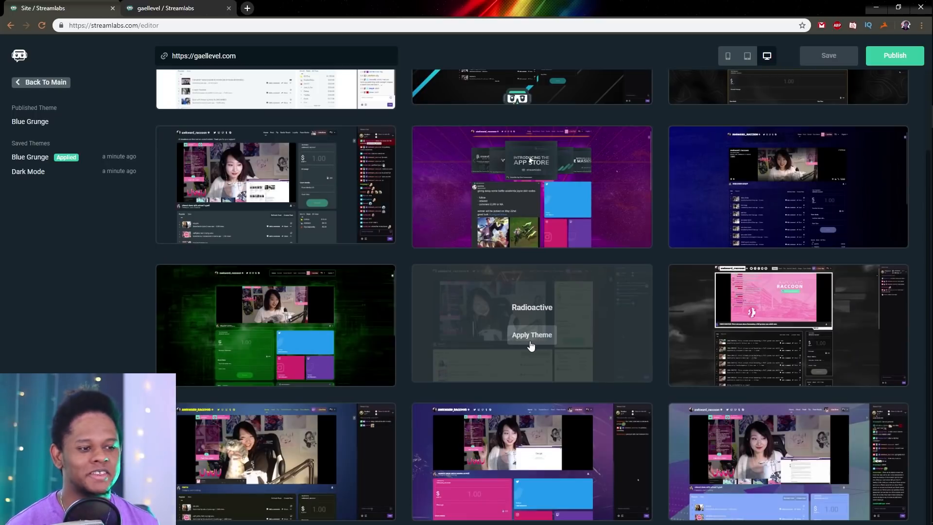
pyautogui.click(531, 340)
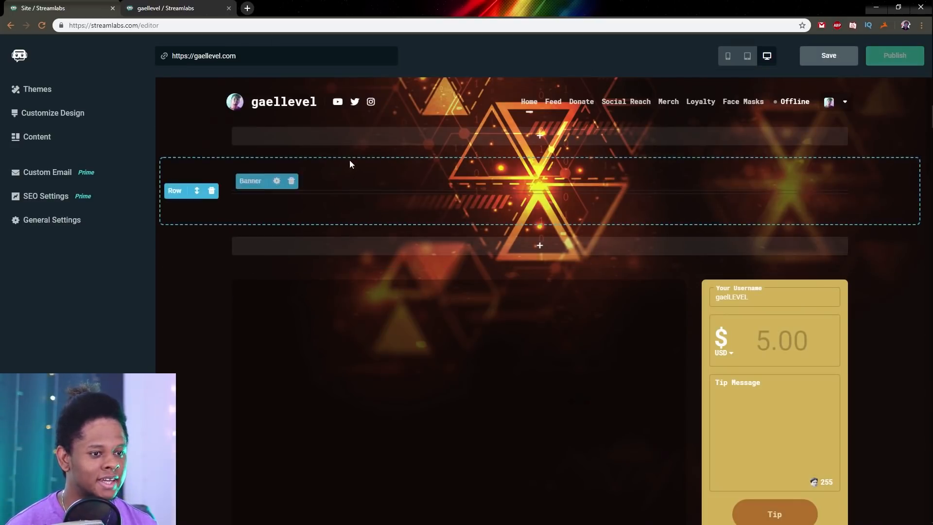
pyautogui.scroll(-20, 350, 165)
pyautogui.scroll(20, 361, 284)
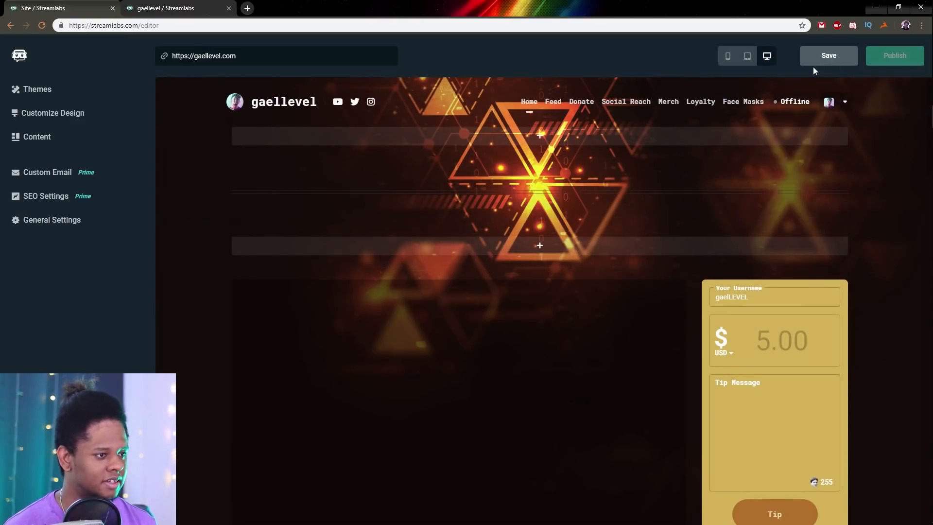
# - Save and publish the Radioactive version of the site and check it on the live page
pyautogui.click(819, 61)
pyautogui.click(897, 56)
pyautogui.click(162, 10)
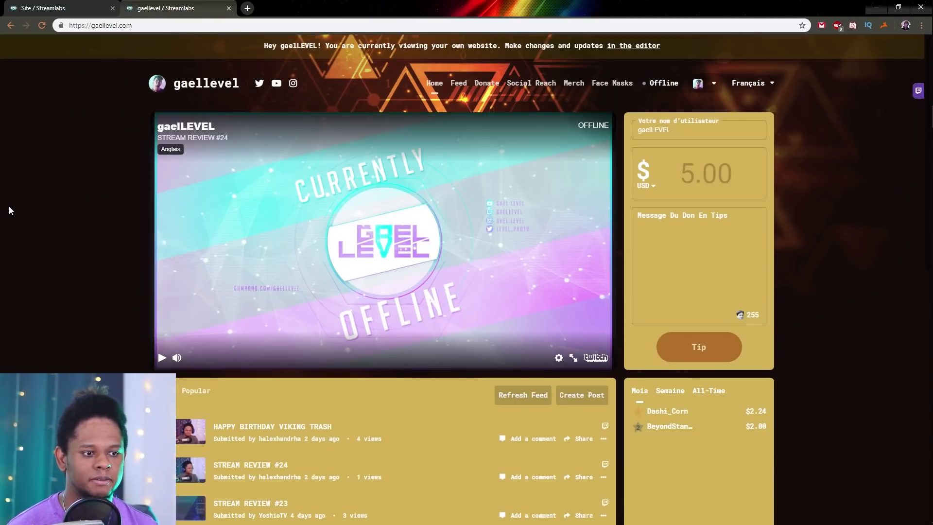
# - Back in the site editor, review the themed sections and set the section background color to dark grey #282828FF
pyautogui.click(93, 9)
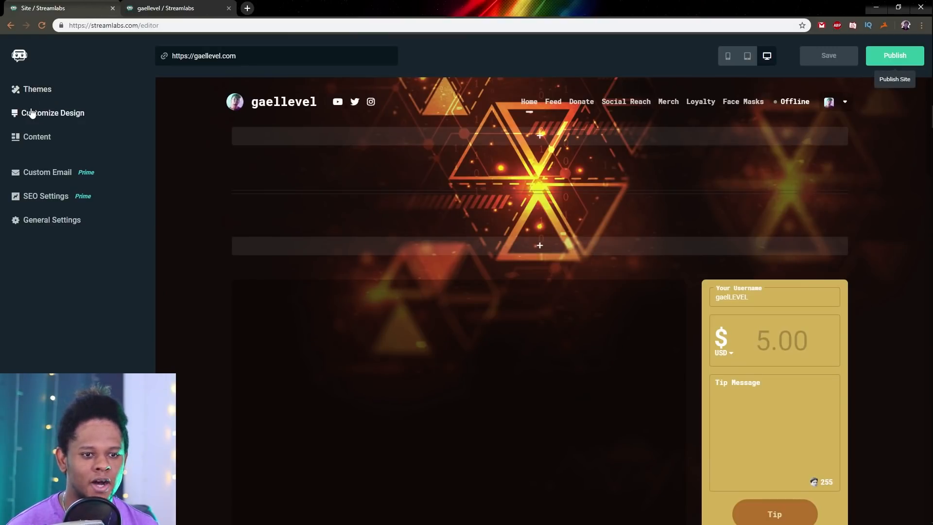
pyautogui.click(33, 115)
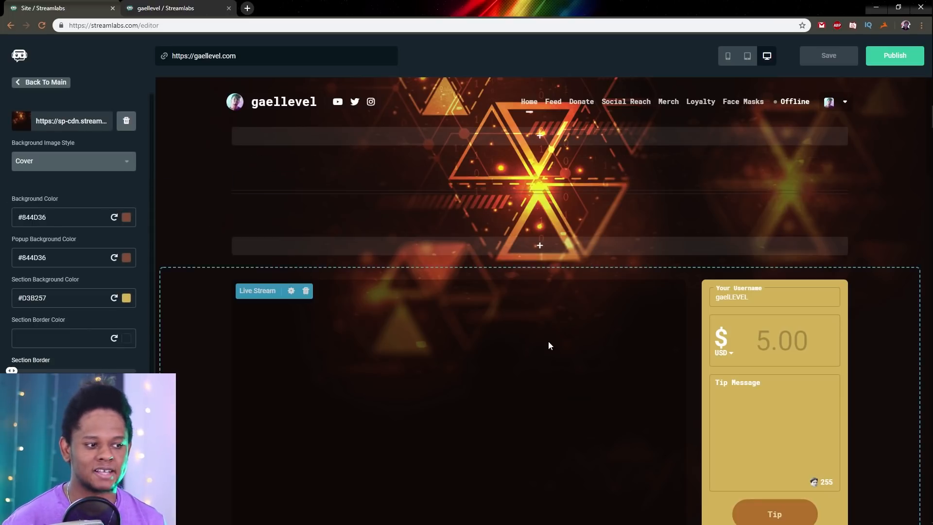
pyautogui.scroll(-5, 543, 375)
pyautogui.scroll(-9, 538, 373)
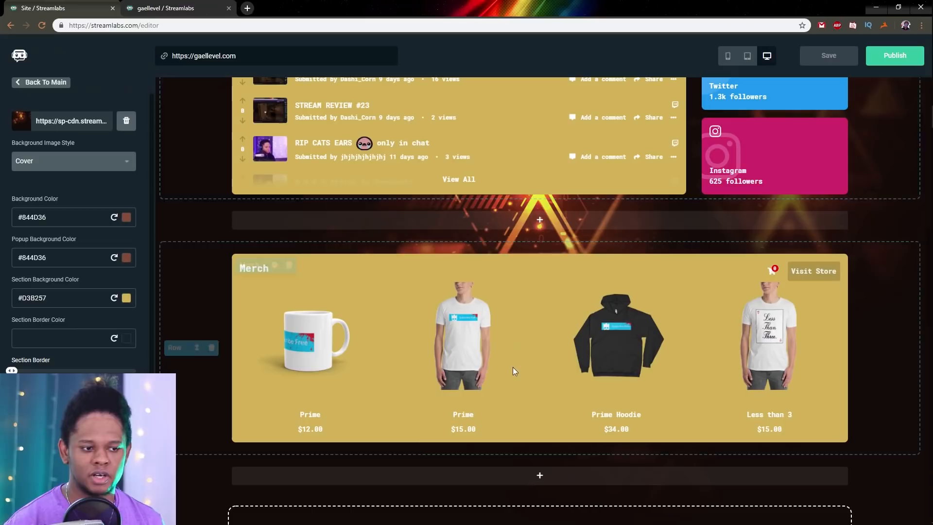
pyautogui.scroll(8, 505, 371)
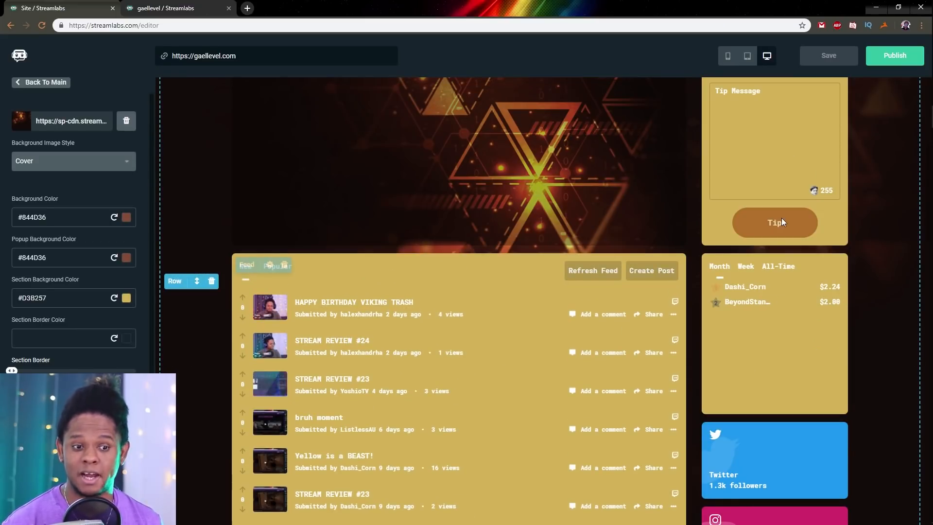
pyautogui.click(126, 298)
pyautogui.click(84, 332)
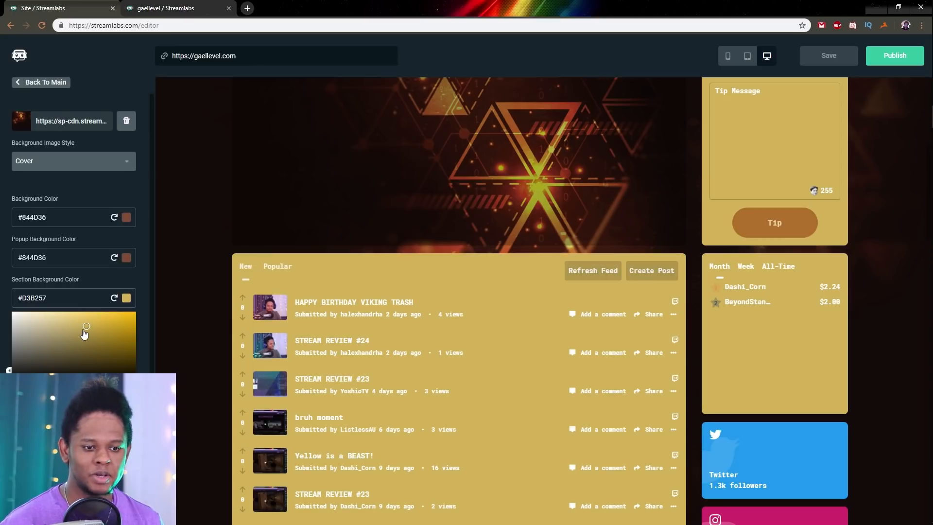
pyautogui.moveTo(63, 347); pyautogui.dragTo(2, 372)
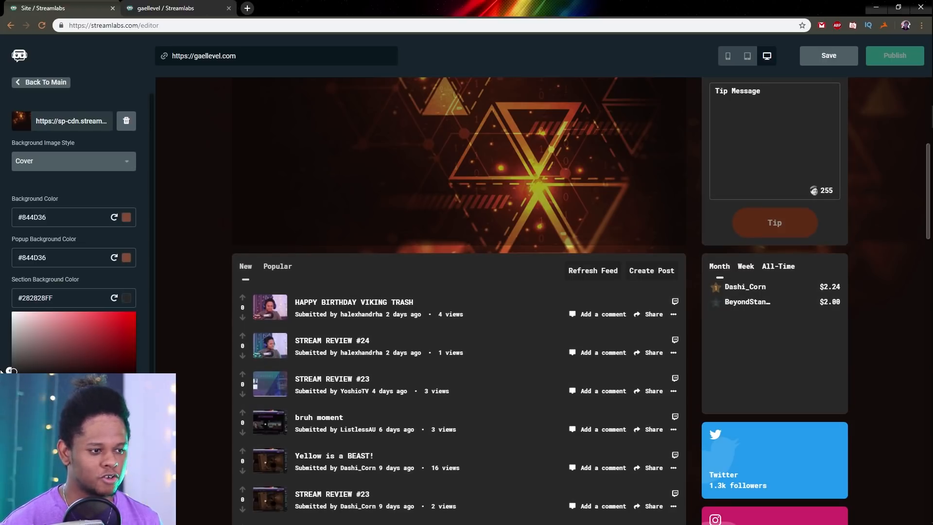
# - Save and publish the new section color and review the reloaded live site down through its feed and merch sections
pyautogui.click(838, 56)
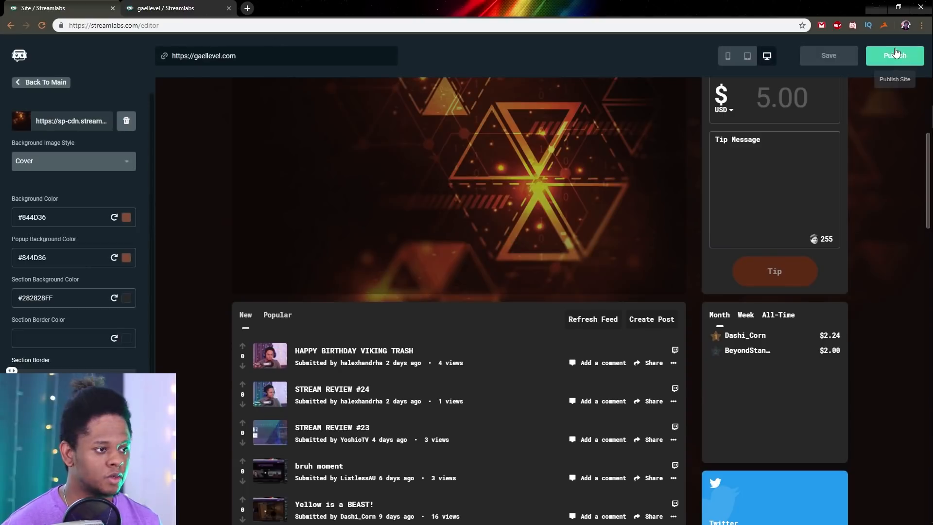
pyautogui.click(887, 55)
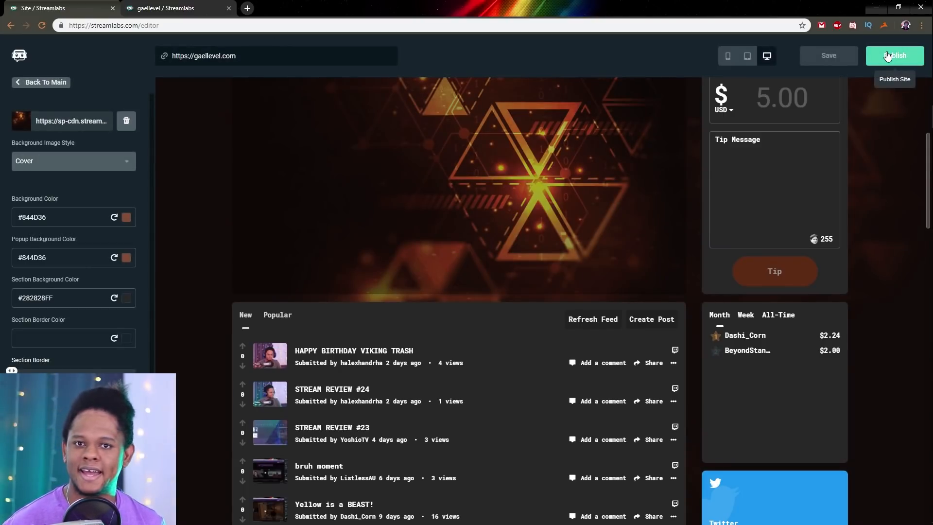
pyautogui.click(155, 8)
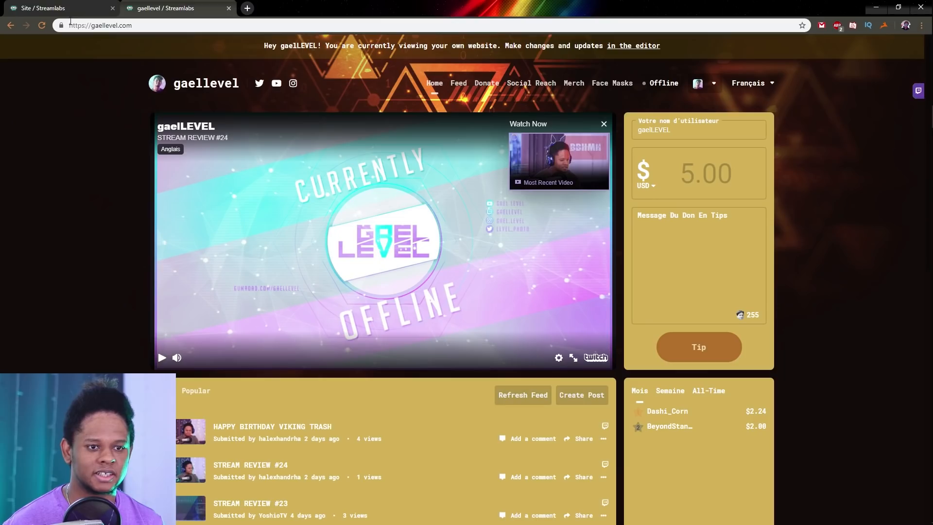
pyautogui.click(42, 25)
pyautogui.scroll(-6, 20, 172)
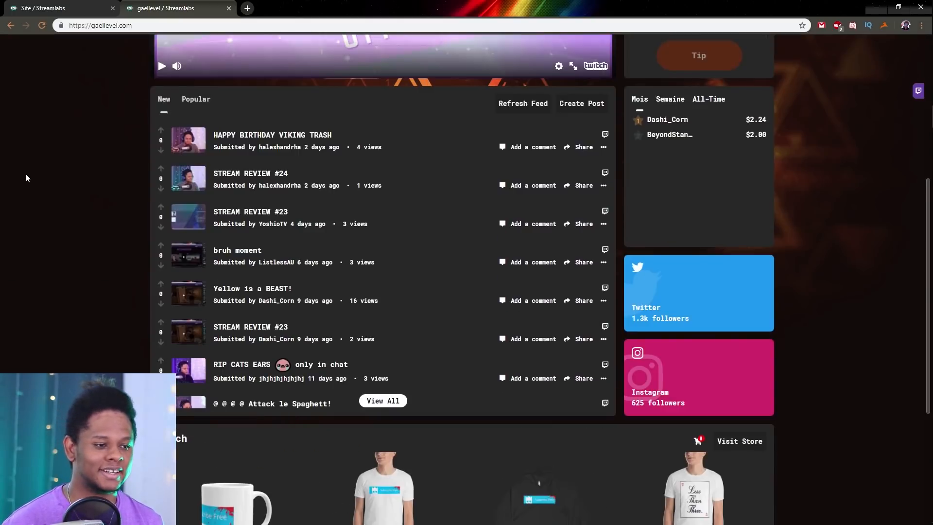
pyautogui.scroll(-5, 23, 174)
pyautogui.scroll(11, 22, 175)
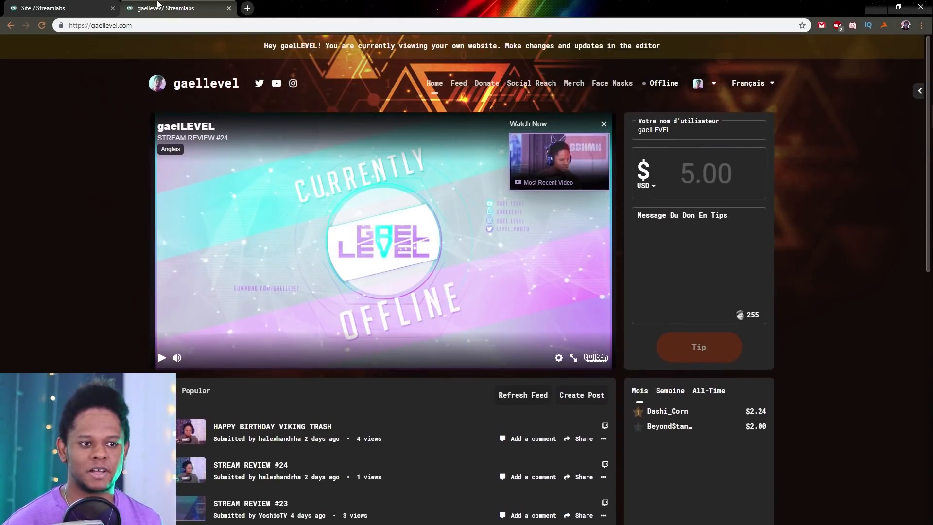
# - Return to the editor, read through the Custom CSS placeholder code in the design settings and close it
pyautogui.click(75, 8)
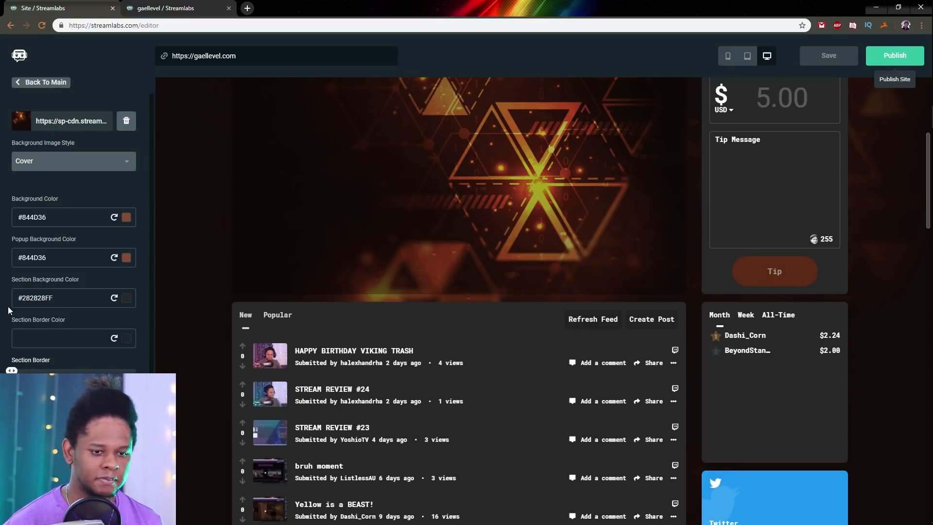
pyautogui.scroll(-2, 11, 309)
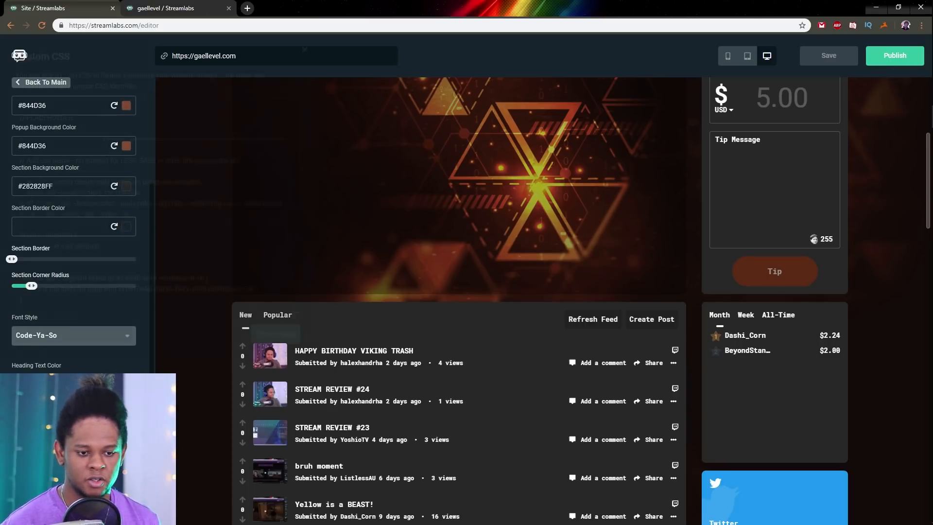
pyautogui.scroll(3, 158, 209)
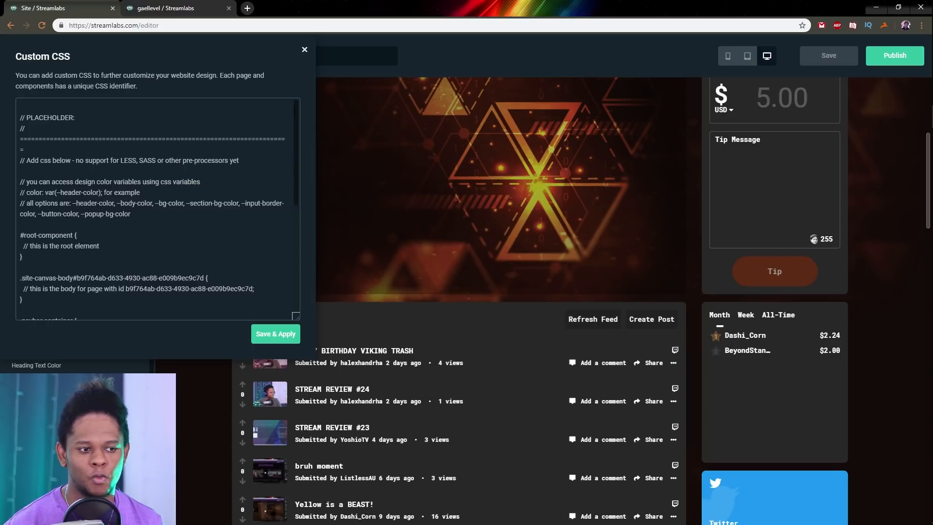
pyautogui.scroll(-5, 291, 176)
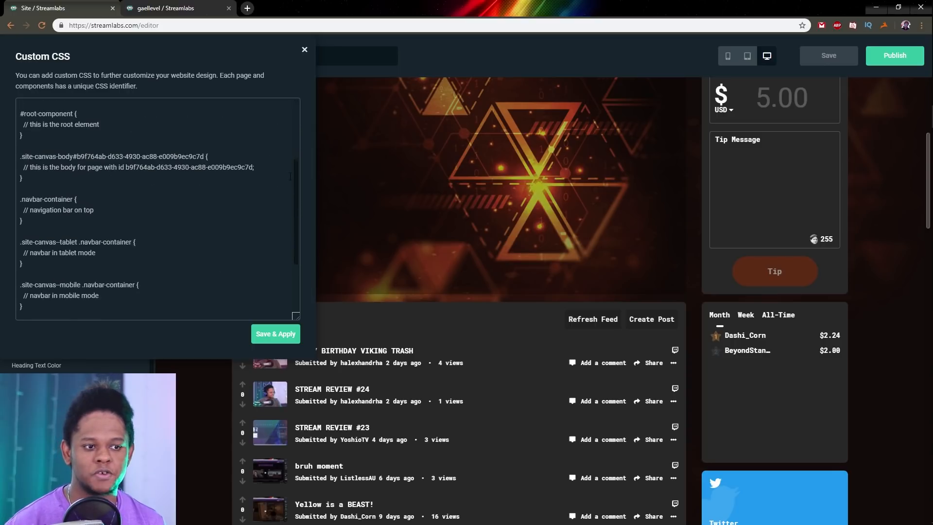
pyautogui.scroll(5, 290, 177)
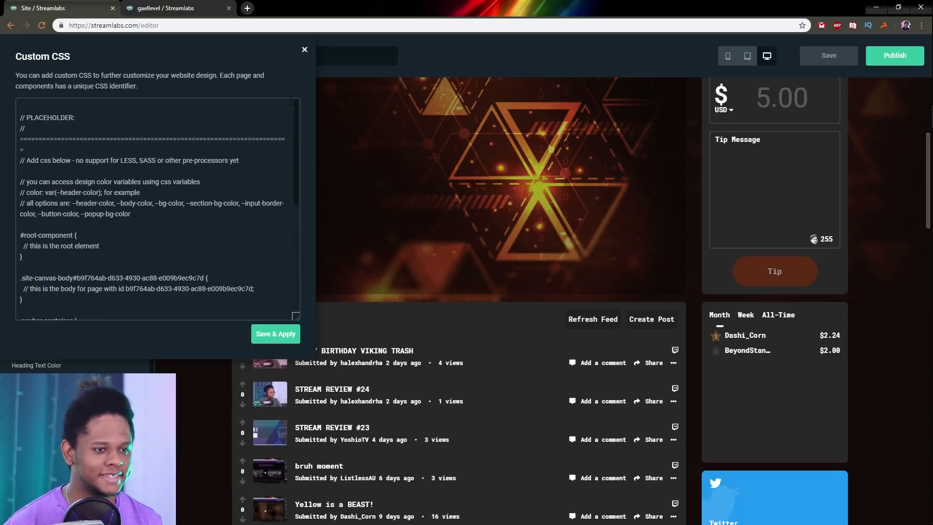
pyautogui.click(305, 51)
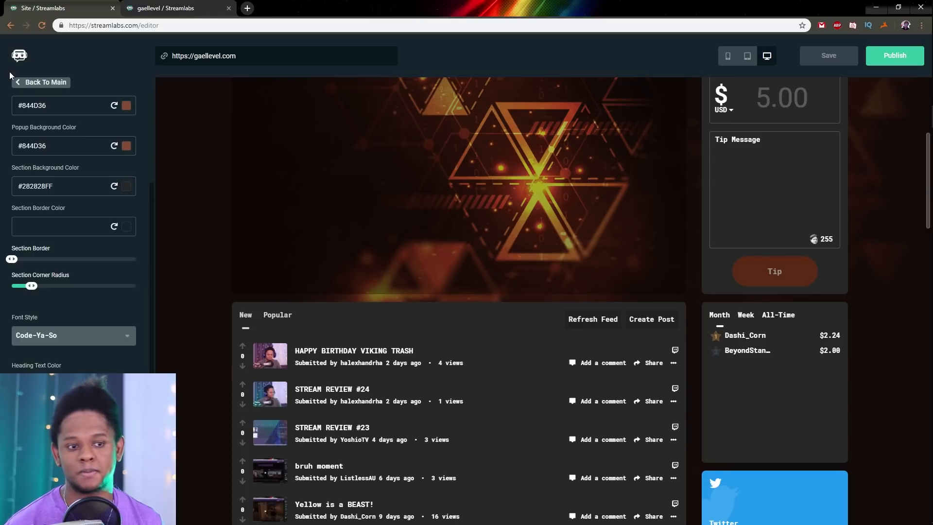
# - Show the content components for the Home page and try to place a Contact Form on it
pyautogui.click(24, 84)
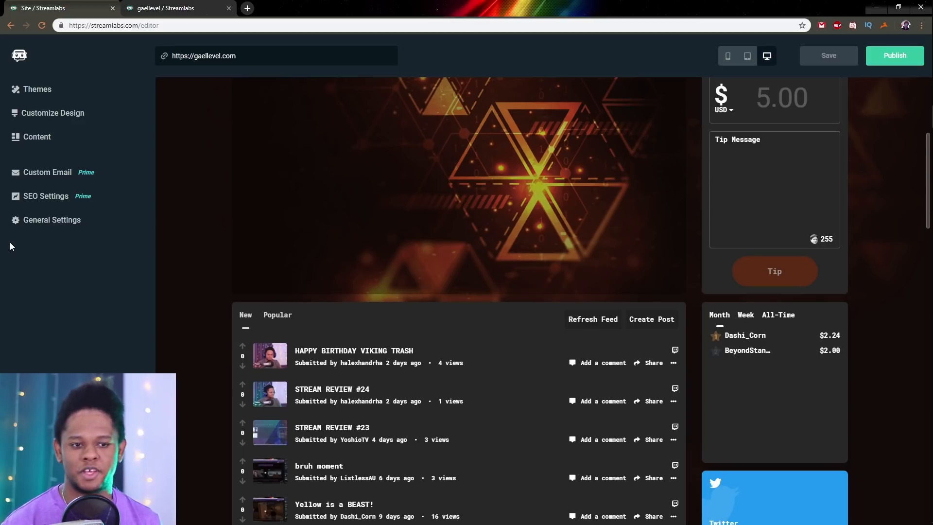
pyautogui.click(30, 140)
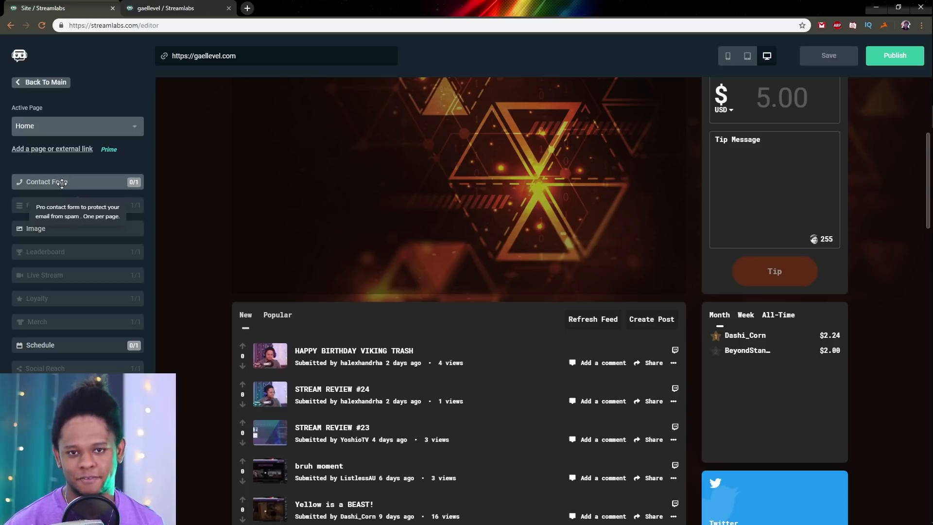
pyautogui.moveTo(62, 183); pyautogui.dragTo(708, 90)
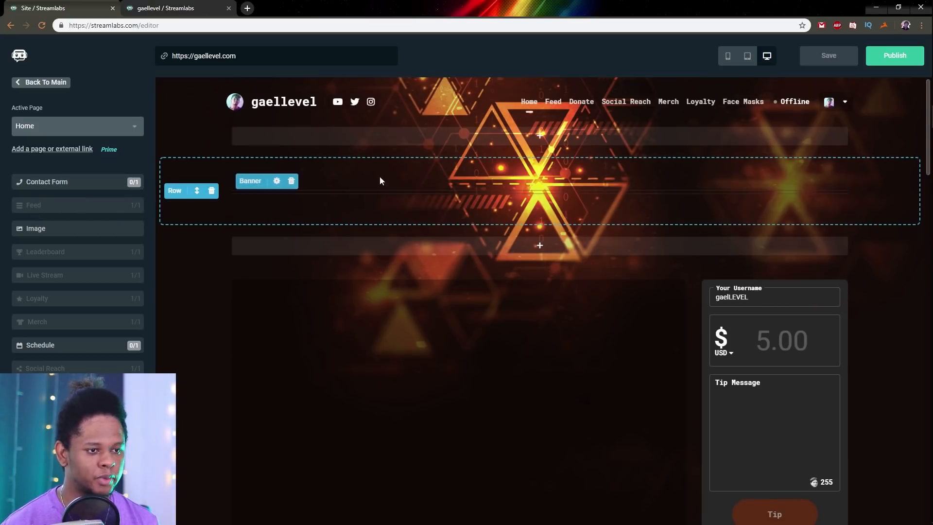
# - Add an Image component to the empty row above the Home page footer and open its settings
pyautogui.scroll(-15, 273, 342)
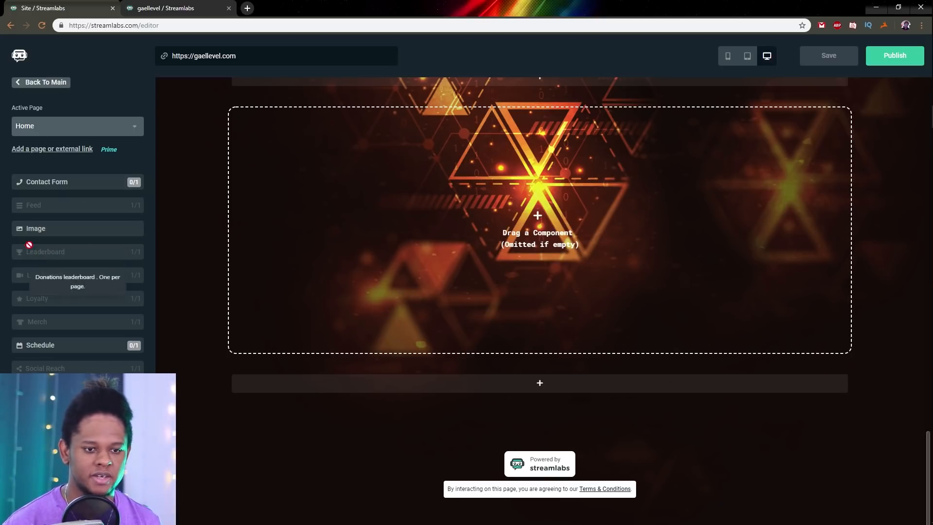
pyautogui.moveTo(32, 229); pyautogui.dragTo(512, 233)
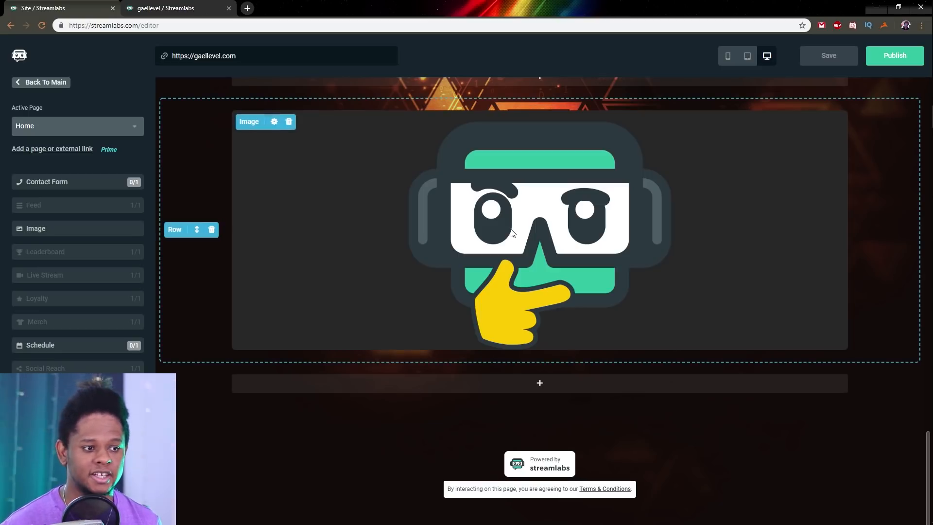
pyautogui.click(275, 121)
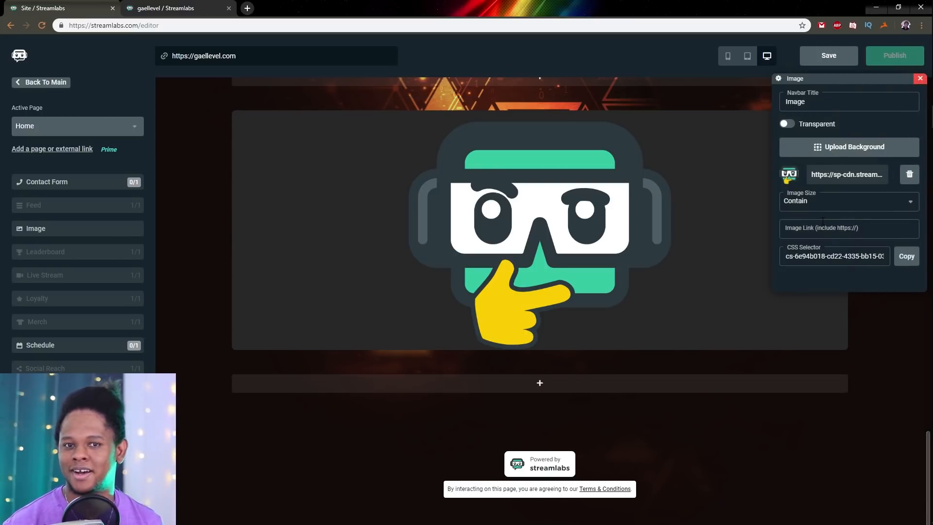
# - Compare the Image component with and without transparency, leave Transparent enabled and check it against the page background
pyautogui.click(791, 126)
pyautogui.click(791, 126)
pyautogui.click(791, 126)
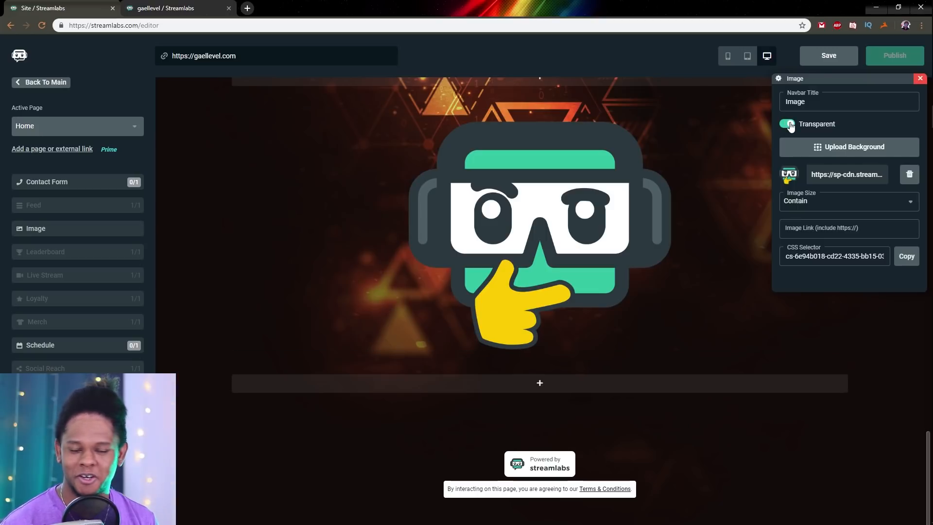
pyautogui.click(790, 126)
pyautogui.click(791, 126)
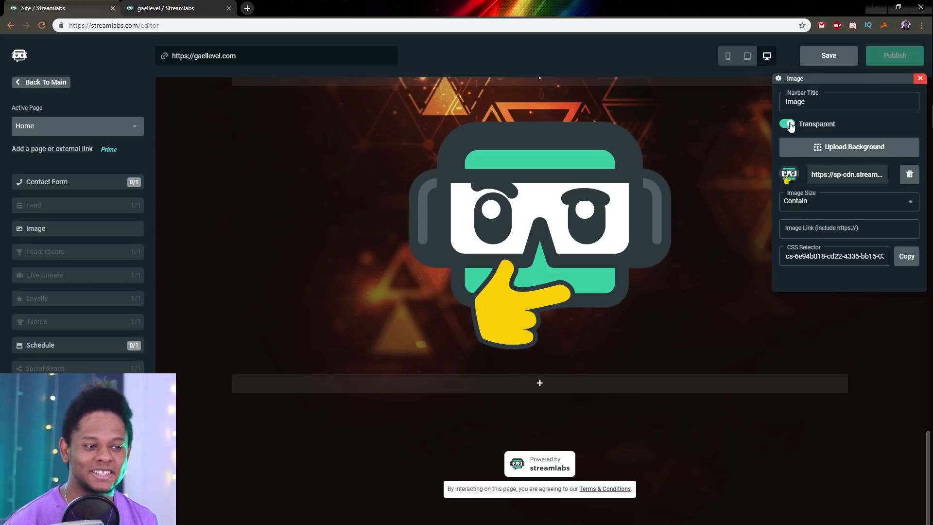
pyautogui.scroll(3, 392, 249)
pyautogui.scroll(-3, 392, 249)
pyautogui.scroll(6, 392, 248)
pyautogui.scroll(-6, 392, 249)
# - Try the Cover image size on the Image component and set the size to 75%
pyautogui.click(867, 205)
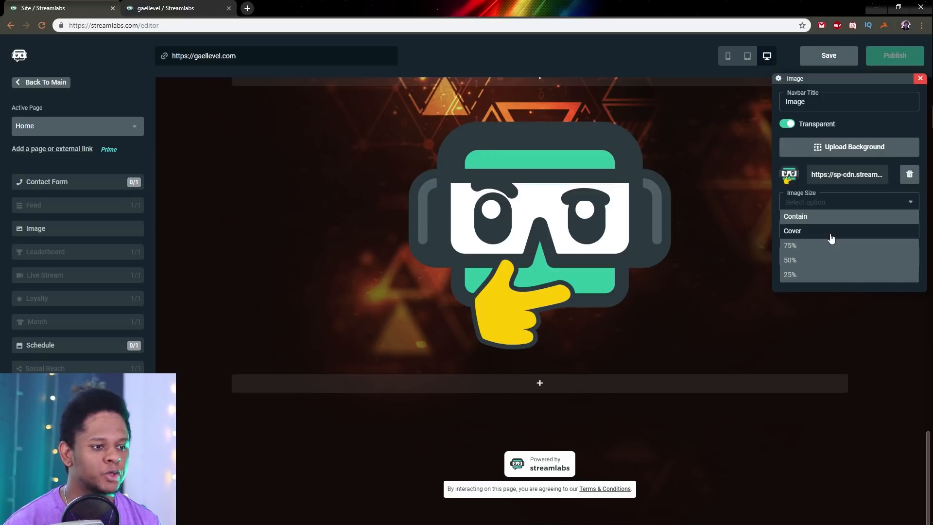
pyautogui.click(831, 232)
pyautogui.click(880, 202)
pyautogui.click(809, 247)
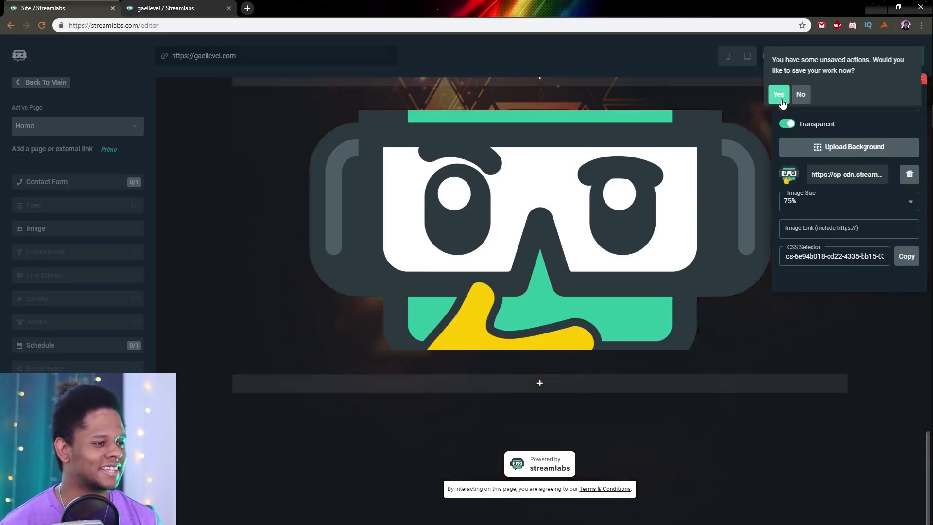
# - Save the pending changes and delete the Image component together with its row from the Home page
pyautogui.click(781, 96)
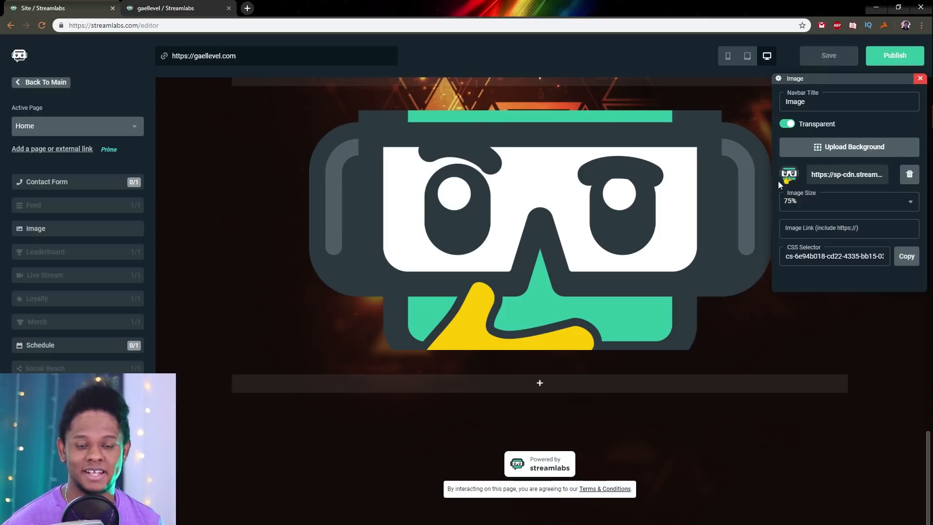
pyautogui.click(920, 78)
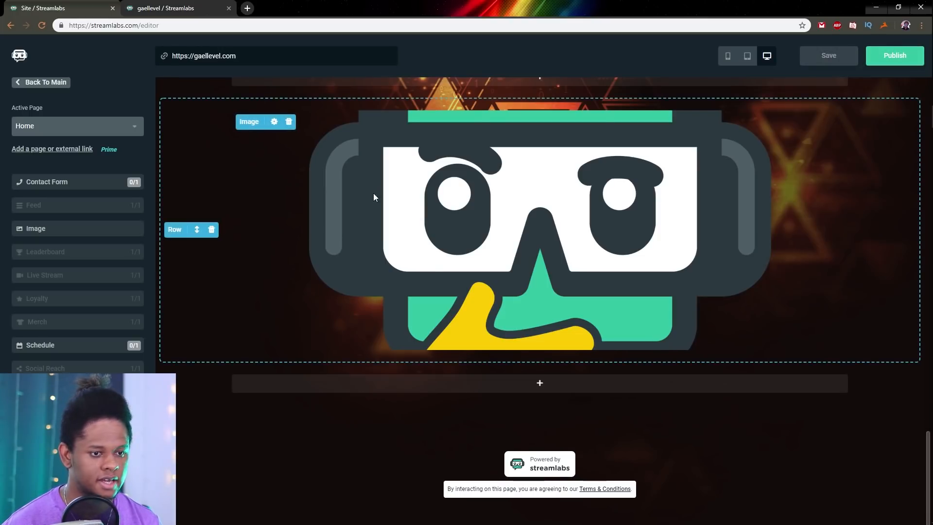
pyautogui.click(289, 122)
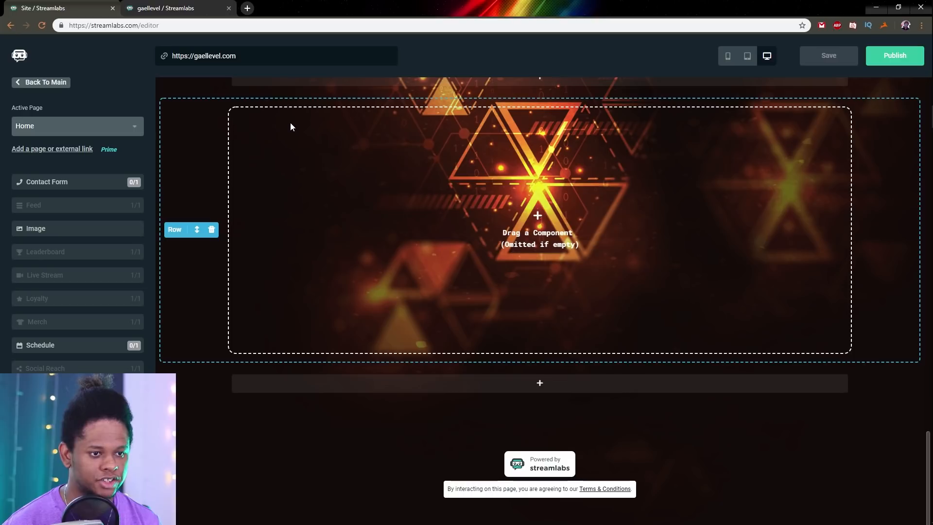
pyautogui.click(212, 230)
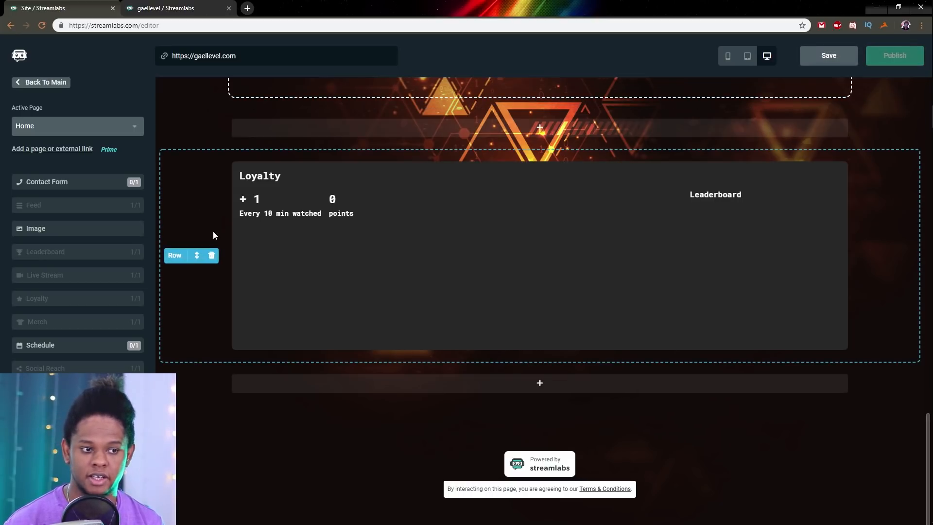
# - Add a row with two equal columns below the Loyalty component on the Home page
pyautogui.scroll(2, 213, 304)
pyautogui.scroll(-2, 243, 364)
pyautogui.scroll(7, 261, 345)
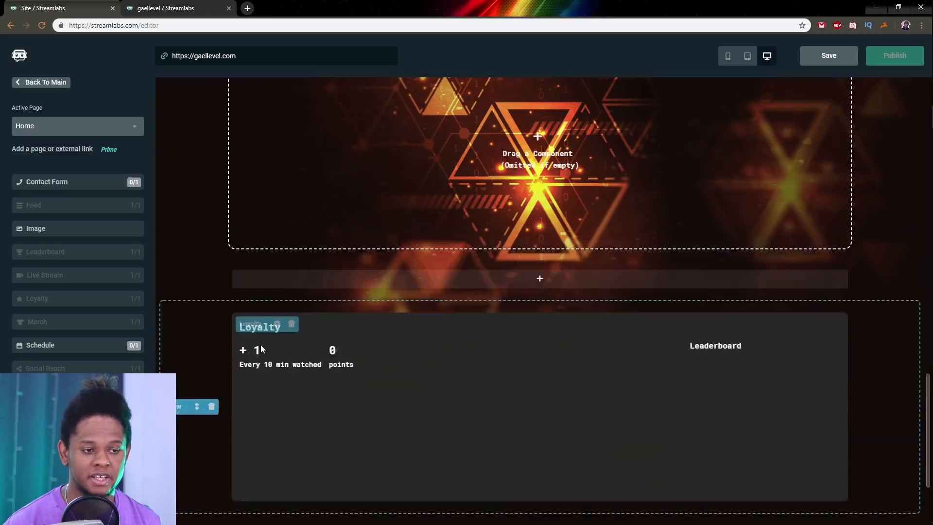
pyautogui.scroll(-7, 262, 346)
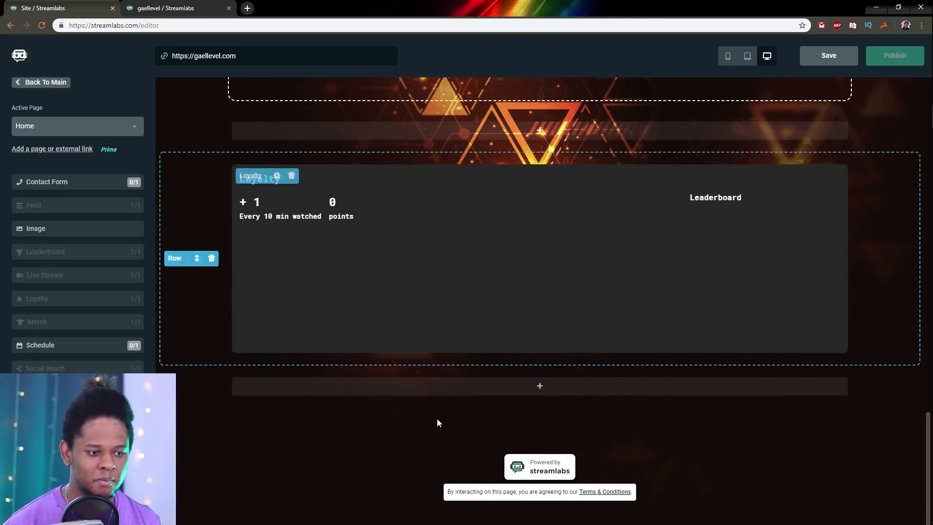
pyautogui.click(539, 383)
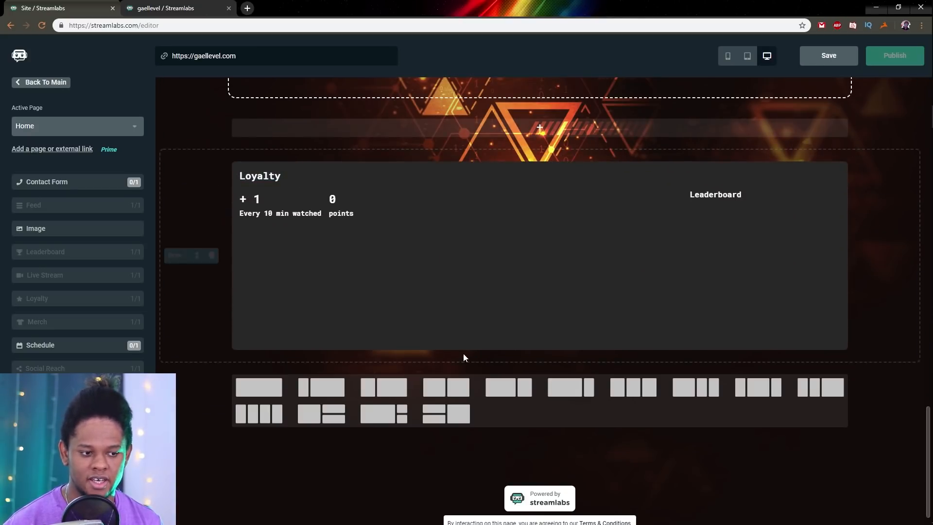
pyautogui.scroll(-1, 462, 358)
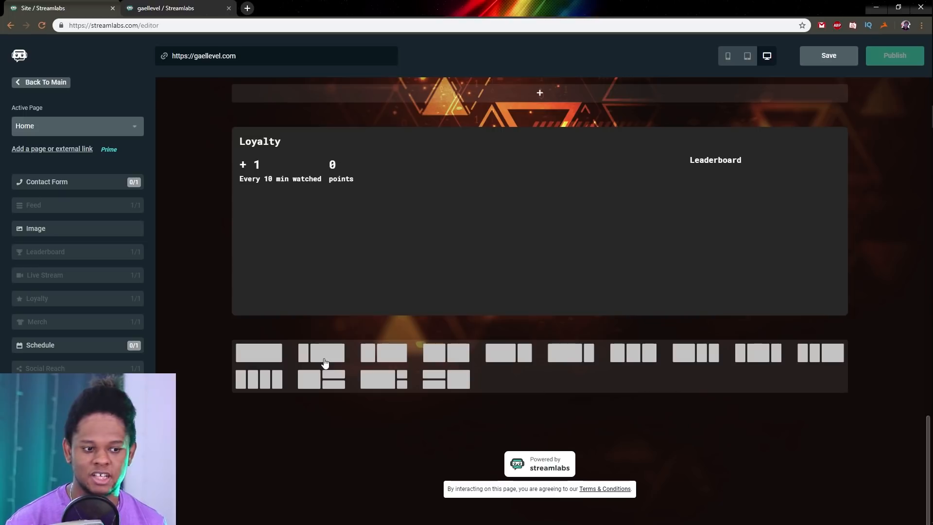
pyautogui.click(454, 360)
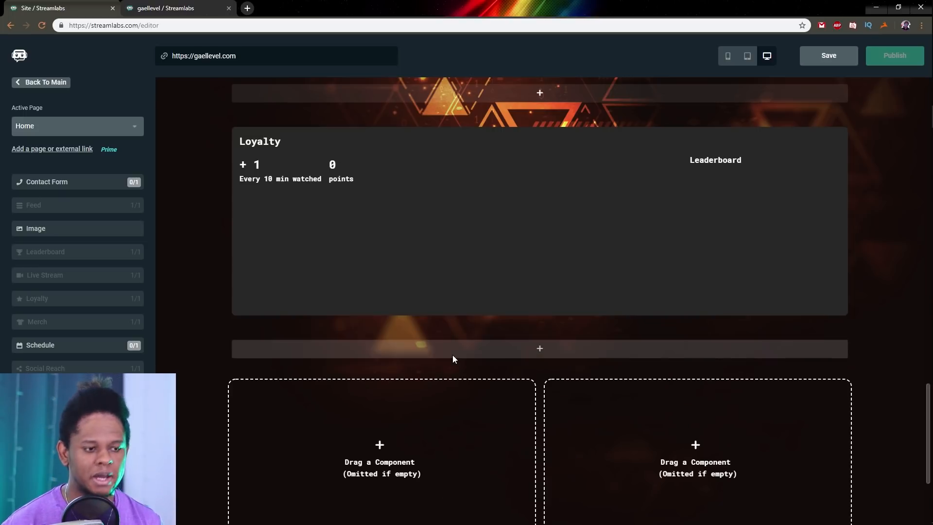
pyautogui.scroll(-4, 453, 359)
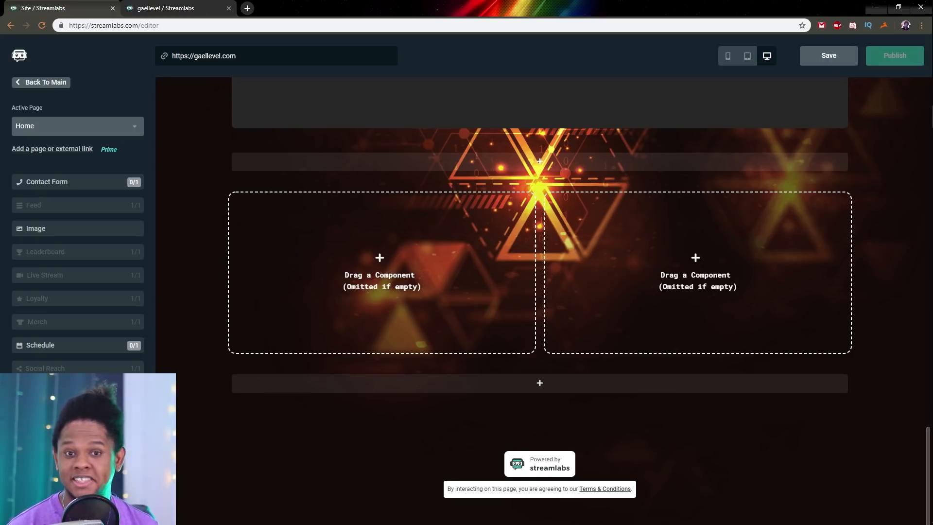
# - Place a Text component in the first cell of the new row and bring up the formatting options for its body text
pyautogui.moveTo(36, 416); pyautogui.dragTo(363, 247)
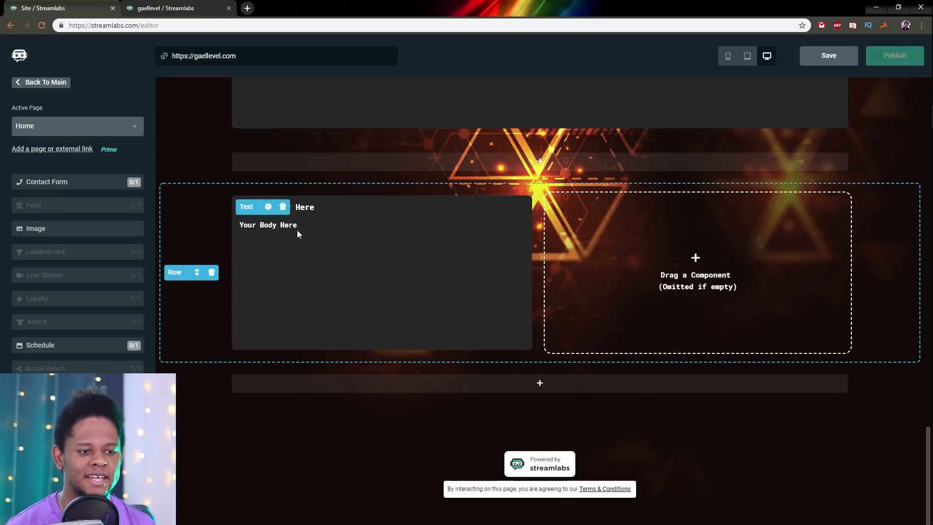
pyautogui.moveTo(258, 227); pyautogui.dragTo(311, 221)
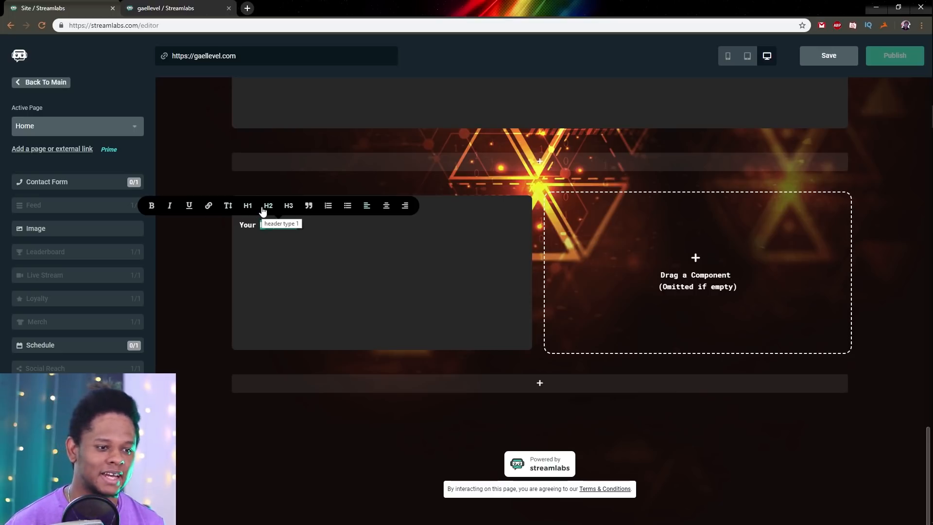
pyautogui.click(341, 258)
# - Place a Twitter Feed component in the empty cell beside the Text component and browse its tweets
pyautogui.moveTo(47, 438); pyautogui.dragTo(676, 265)
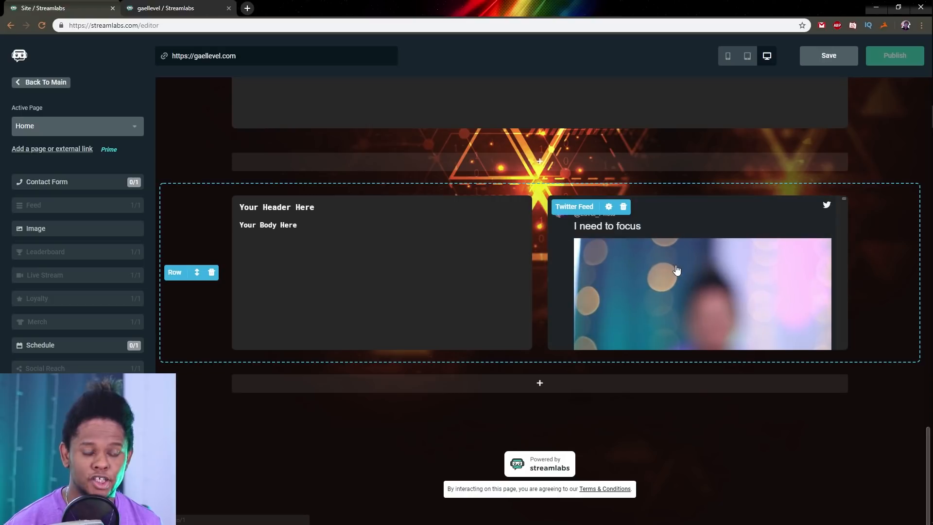
pyautogui.scroll(-3, 682, 285)
pyautogui.scroll(-10, 682, 285)
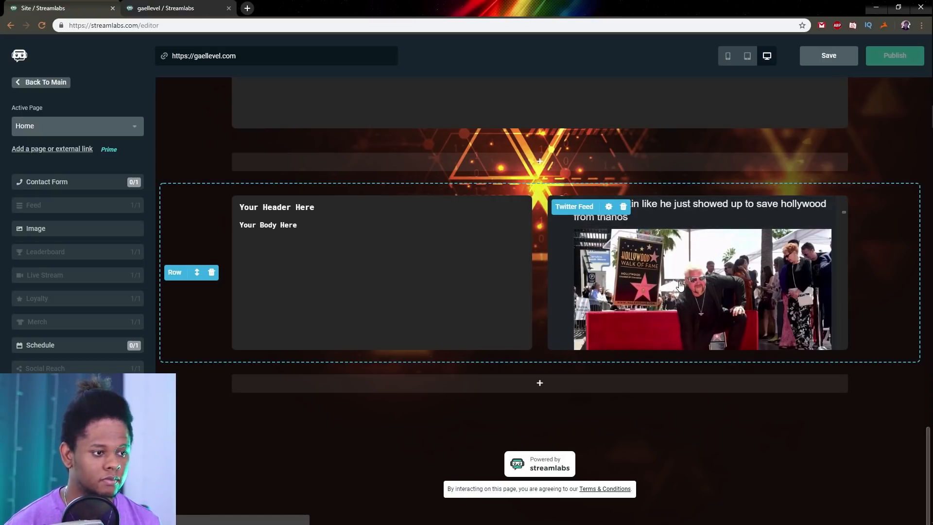
pyautogui.scroll(-10, 682, 283)
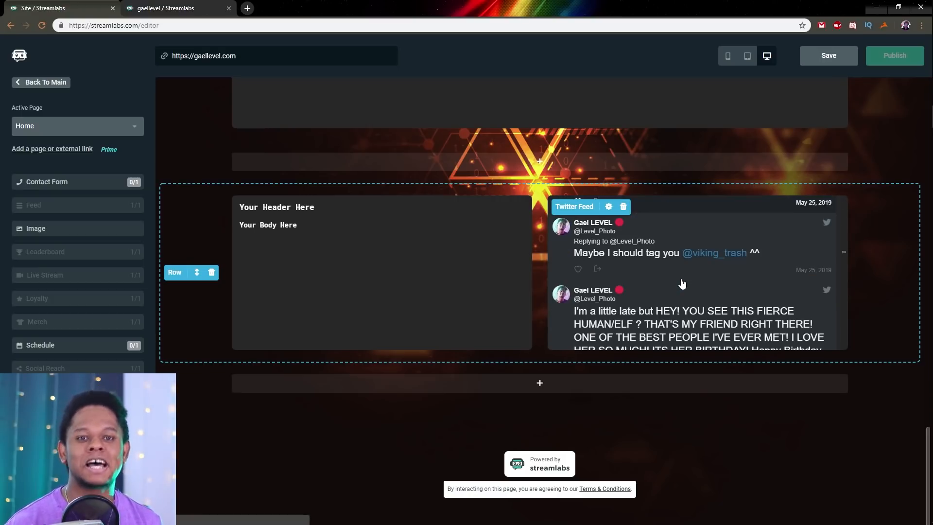
pyautogui.scroll(-10, 680, 286)
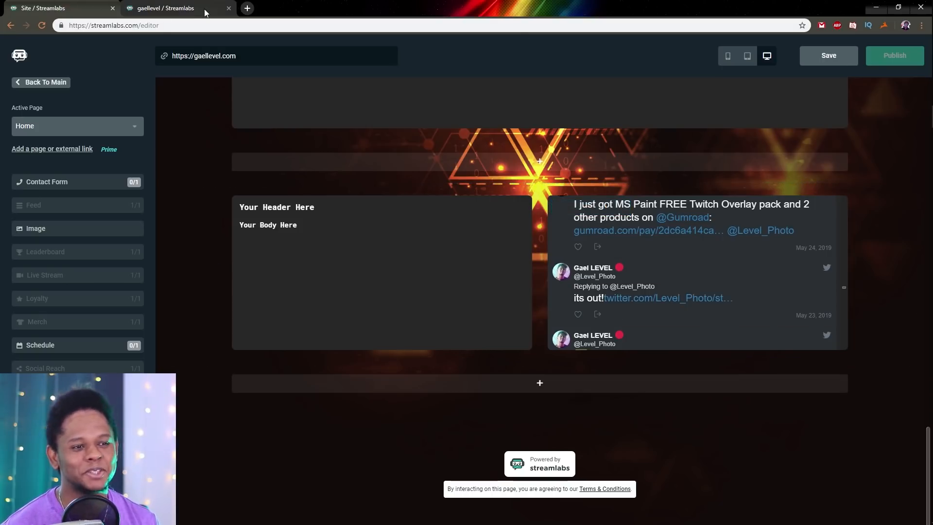
# - Open levelphotography.fr in a new browser tab and look through its video gallery
pyautogui.click(247, 9)
pyautogui.write('lev')
pyautogui.press('Return')
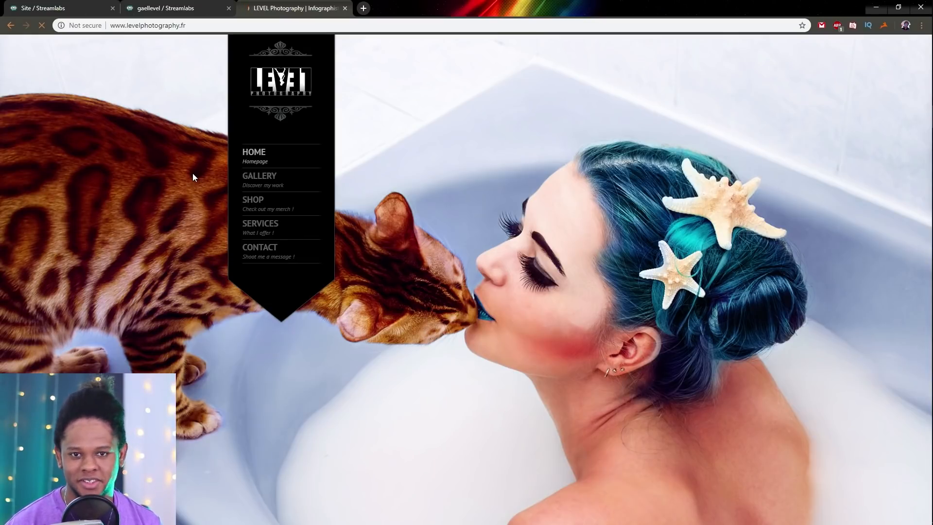
pyautogui.moveTo(280, 178)
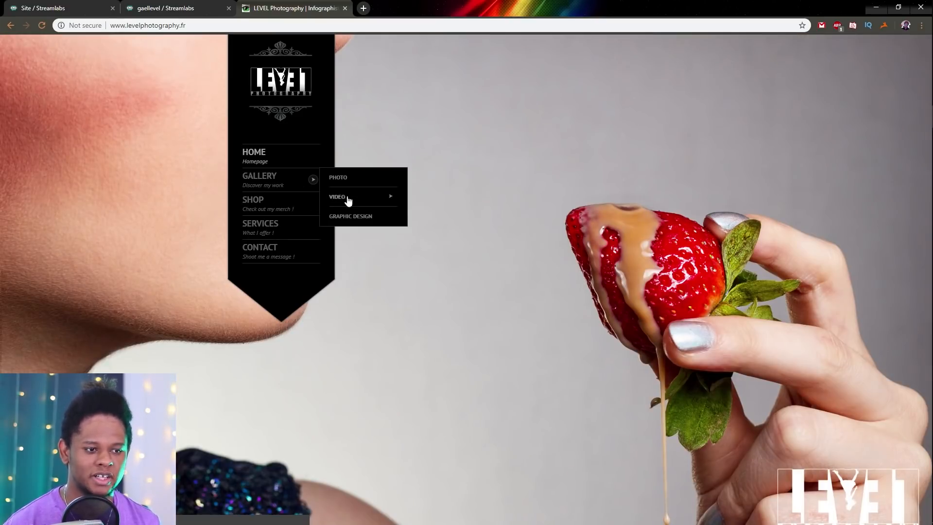
pyautogui.click(340, 215)
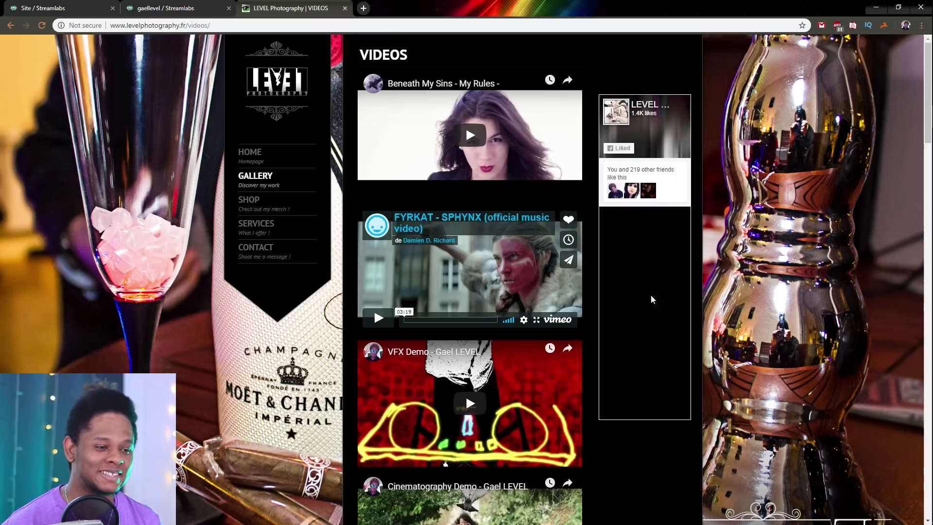
pyautogui.scroll(-8, 651, 299)
pyautogui.scroll(8, 645, 301)
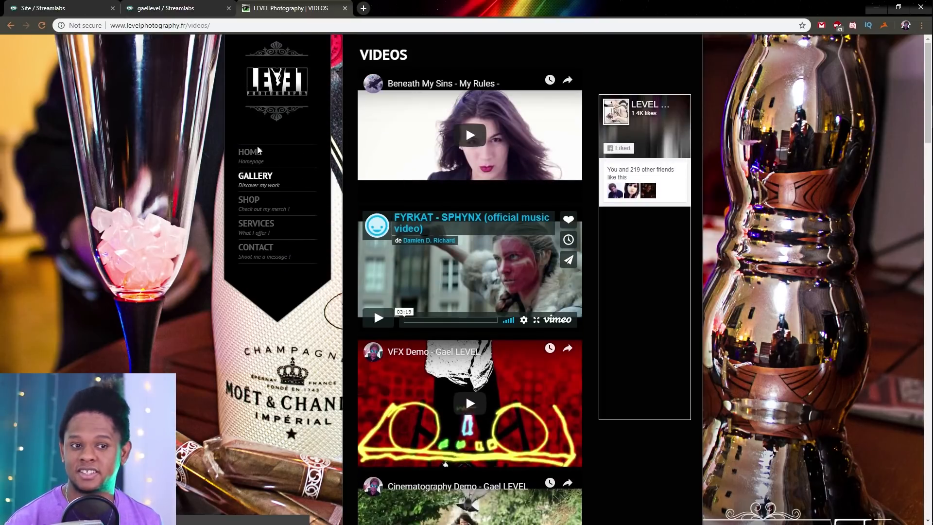
# - Look through the photo gallery on the photography website and close its browser tab
pyautogui.click(257, 159)
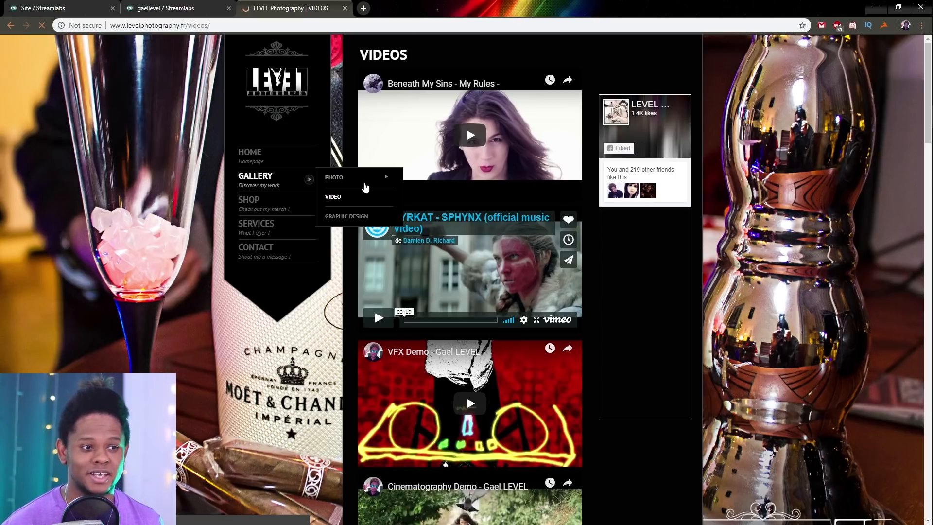
pyautogui.click(366, 187)
pyautogui.scroll(-5, 373, 146)
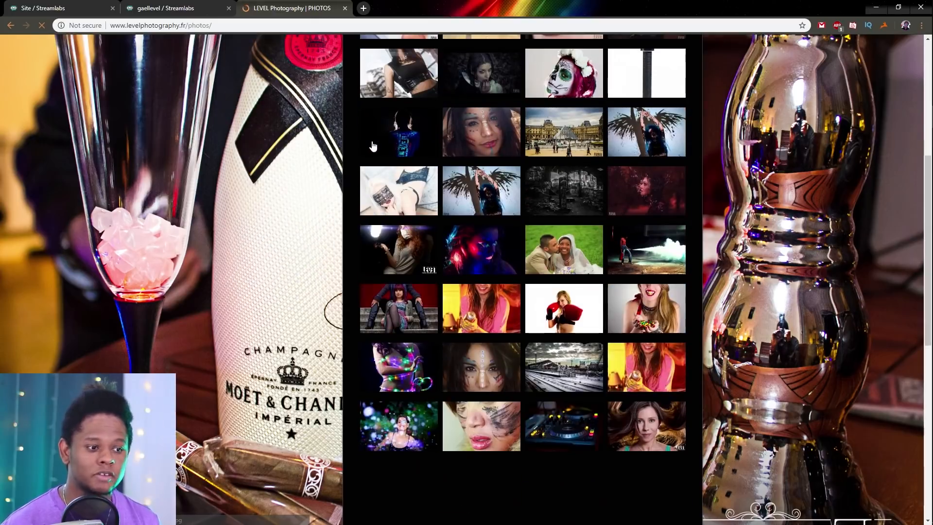
pyautogui.scroll(-10, 373, 146)
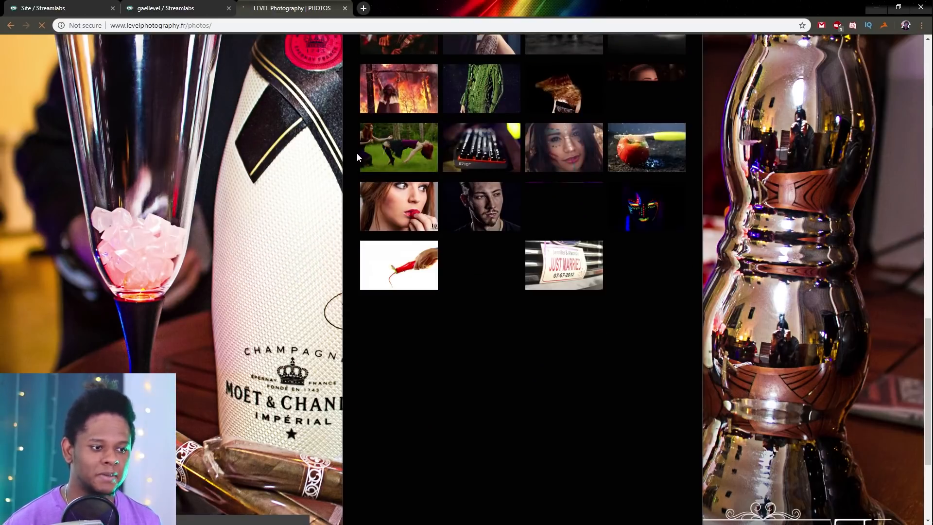
pyautogui.scroll(-4, 355, 154)
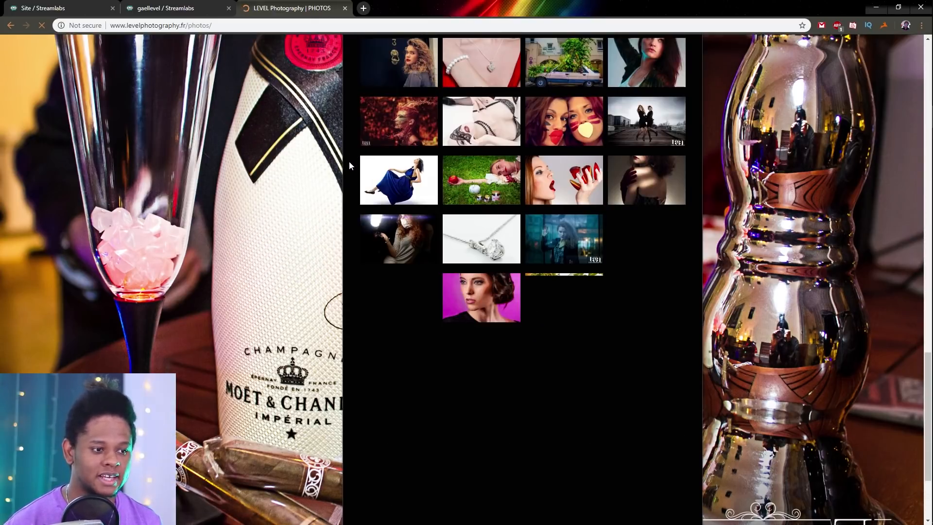
pyautogui.click(176, 9)
pyautogui.click(344, 8)
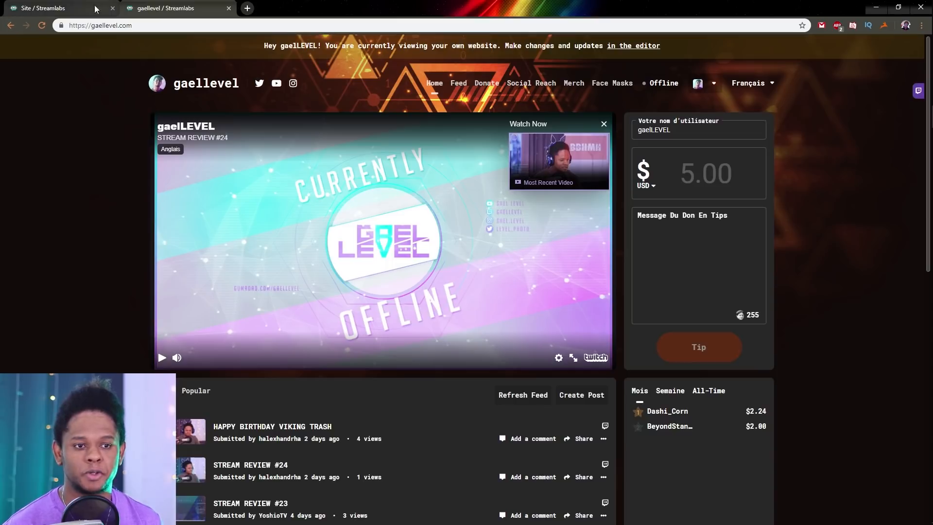
# - Return to the site editor and open the options for adding a page or external link
pyautogui.click(73, 8)
pyautogui.scroll(3, 798, 294)
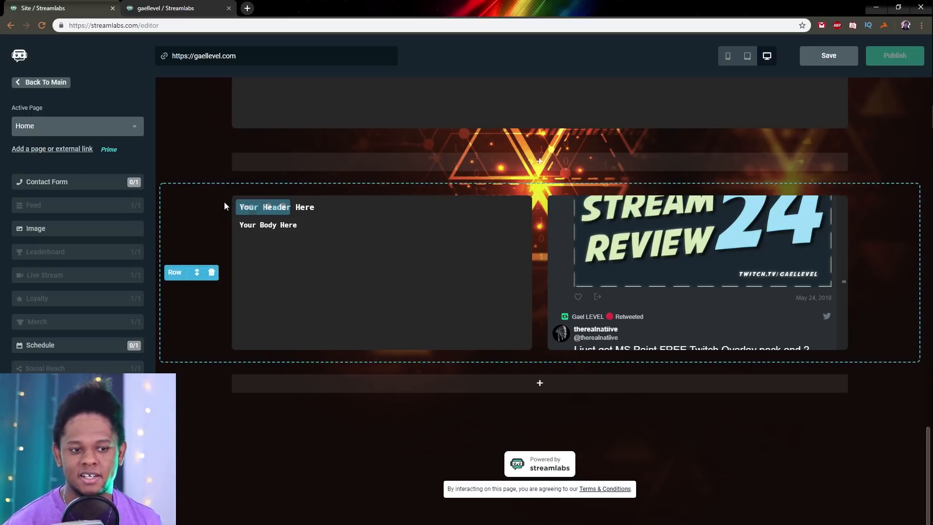
pyautogui.moveTo(223, 202); pyautogui.dragTo(185, 238)
pyautogui.scroll(10, 204, 237)
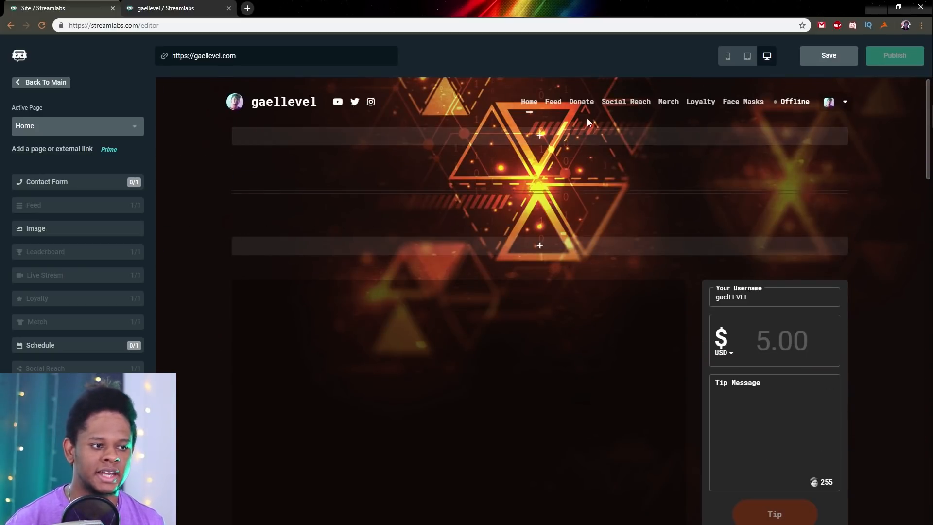
pyautogui.click(53, 149)
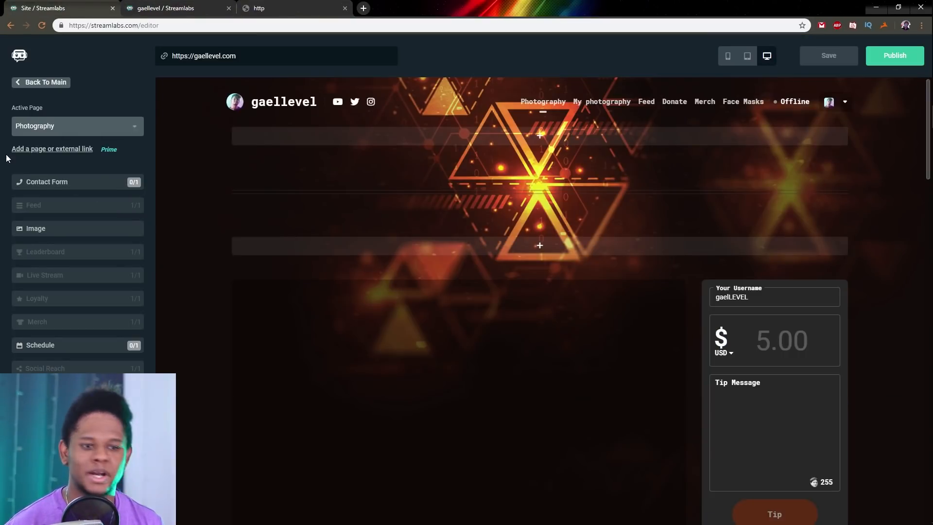
# - Set the My photography external link's URL to levelphotography.fr/ and save the site
pyautogui.click(48, 149)
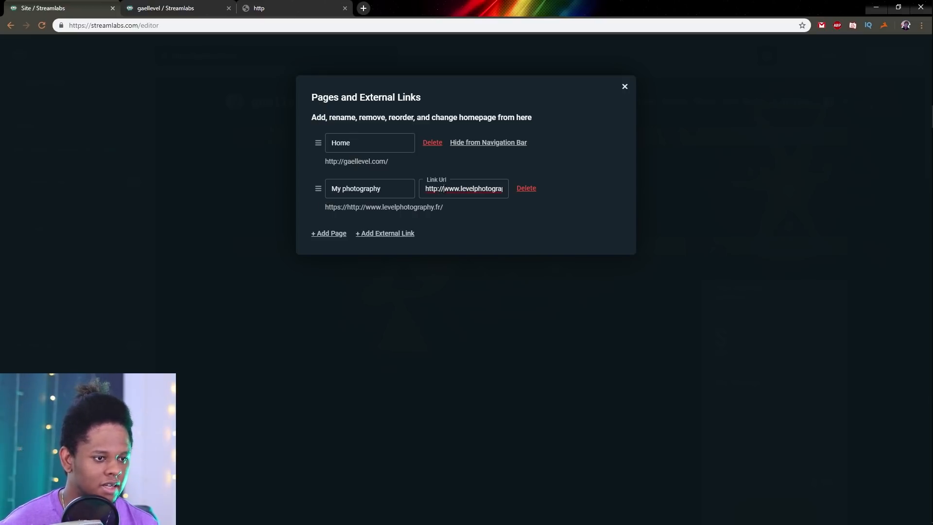
pyautogui.moveTo(444, 189); pyautogui.dragTo(413, 189)
pyautogui.press('Delete')
pyautogui.press('Delete')
pyautogui.press('Delete')
pyautogui.press('Delete')
pyautogui.press('Delete')
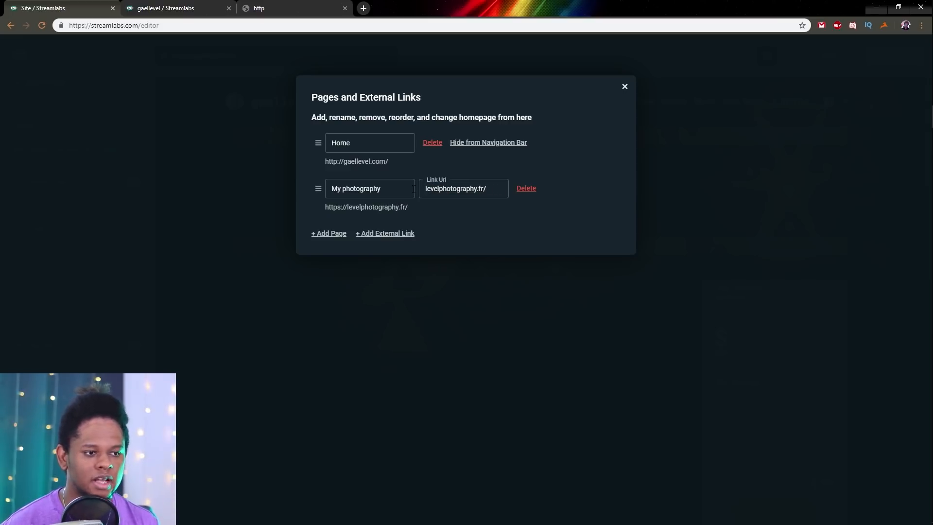
pyautogui.click(588, 159)
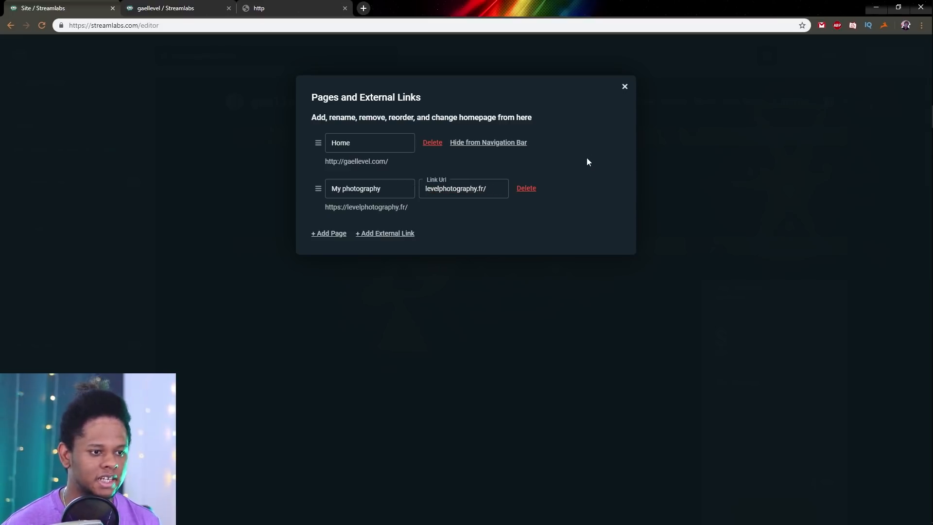
pyautogui.click(625, 87)
pyautogui.click(828, 60)
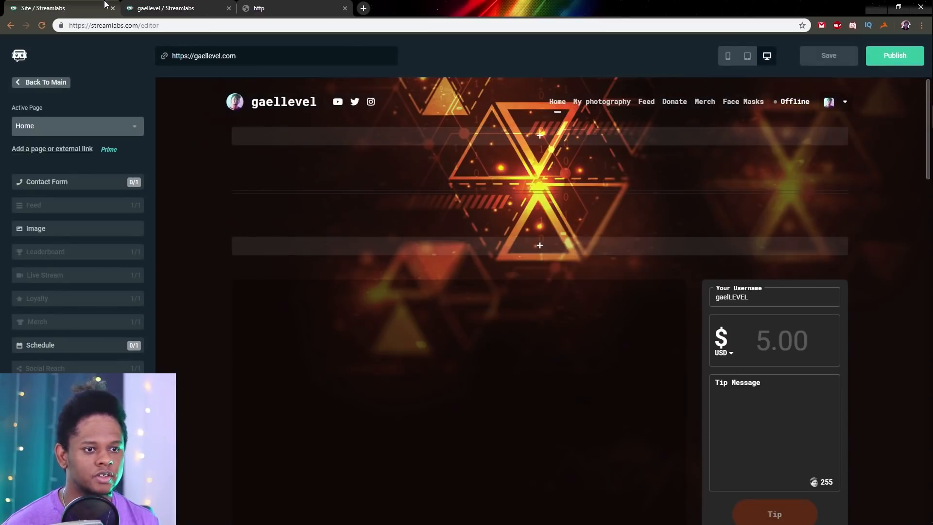
# - Reload the live gaellevel.com site, test the My photography navigation link and close the leftover http tab
pyautogui.click(140, 9)
pyautogui.click(45, 25)
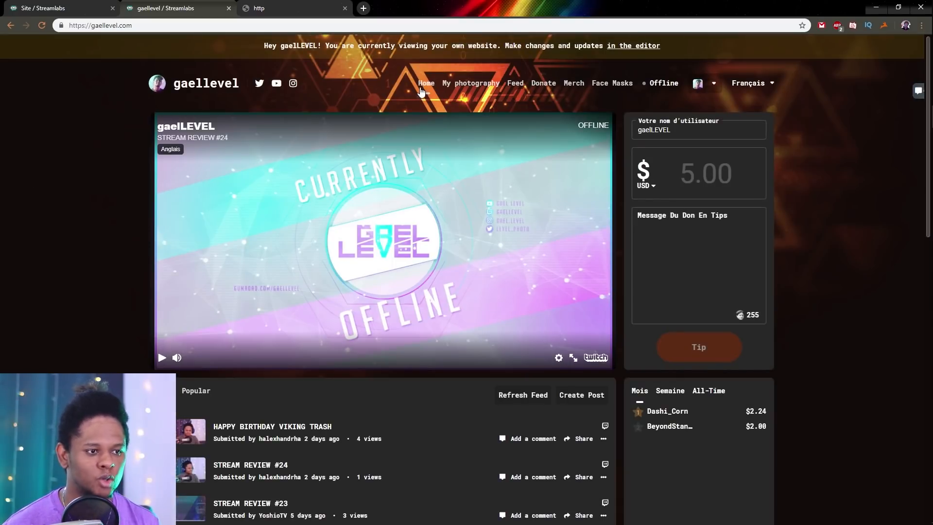
pyautogui.click(475, 86)
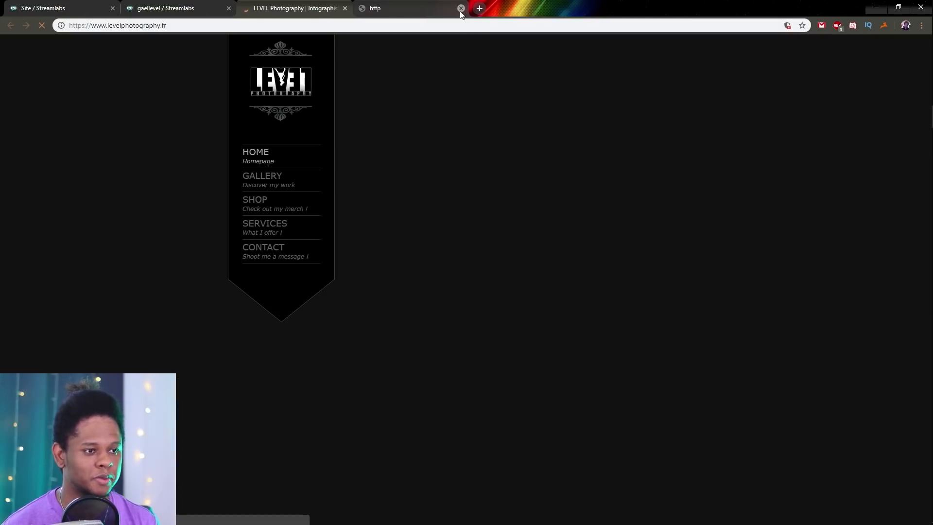
pyautogui.click(461, 8)
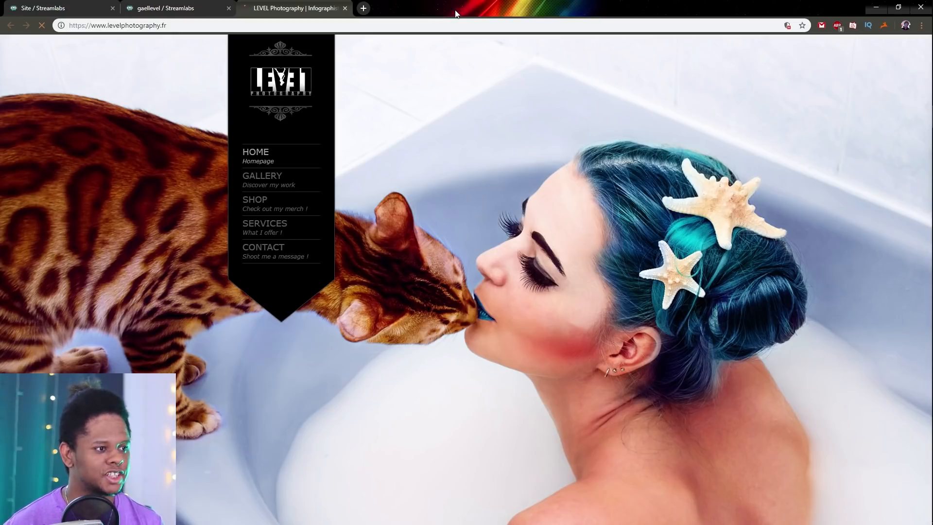
# - Return to the site editor and review the Home page's layout and available content components, comparing them with the live gaellevel.com site
pyautogui.click(163, 9)
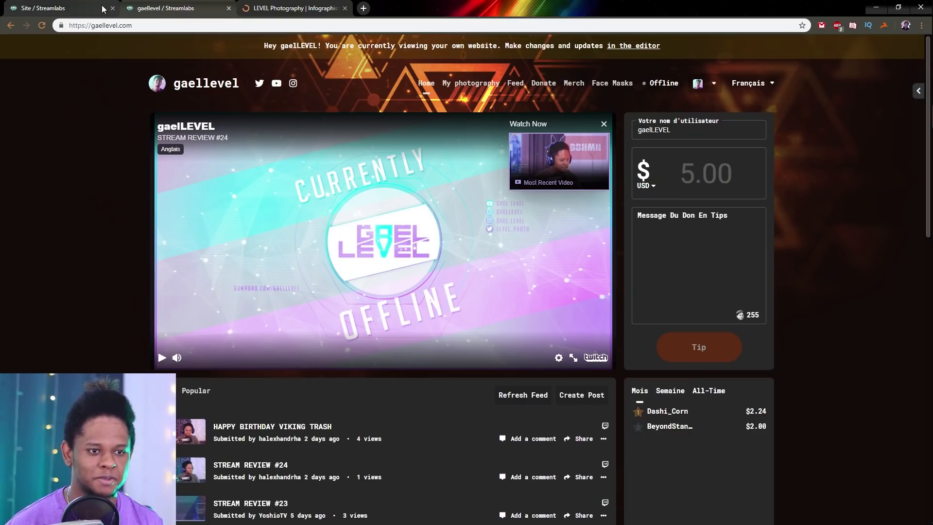
pyautogui.click(53, 8)
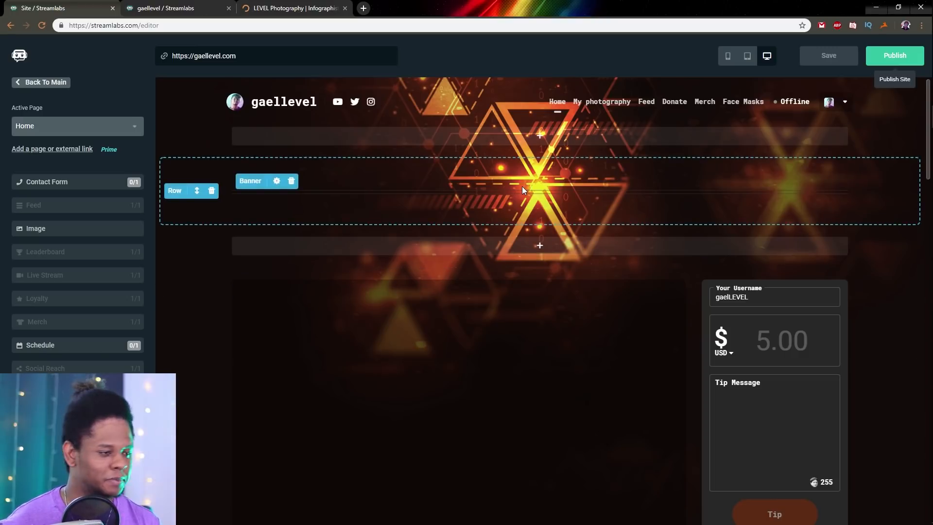
pyautogui.hotkey('alt', 'Tab')
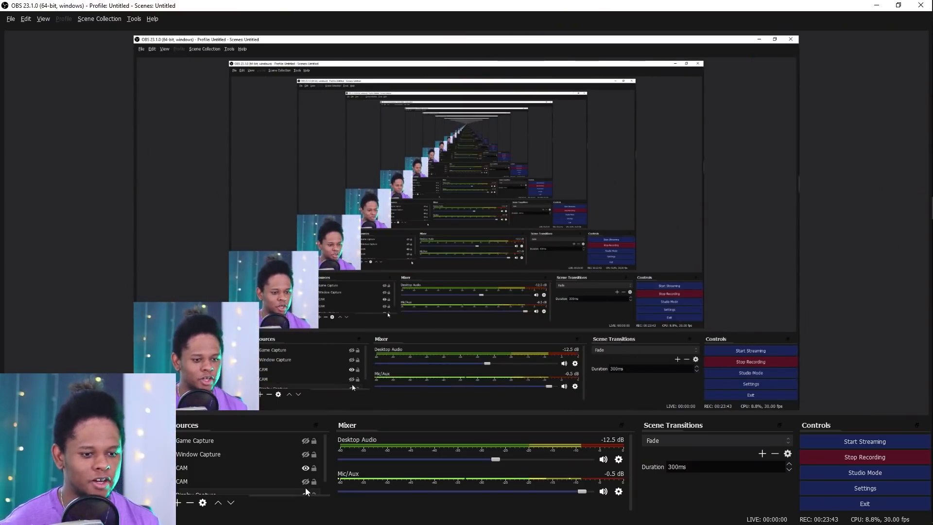
pyautogui.hotkey('alt', 'Tab')
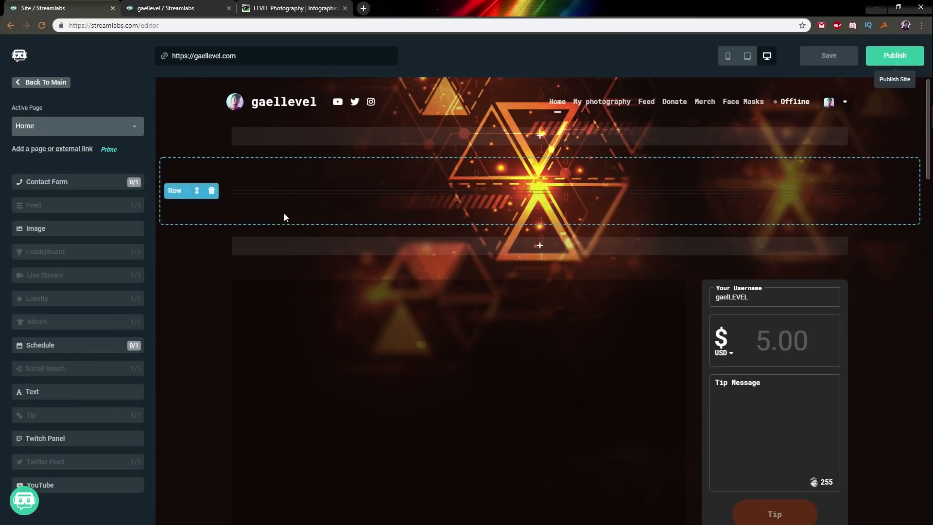
pyautogui.scroll(-4, 206, 208)
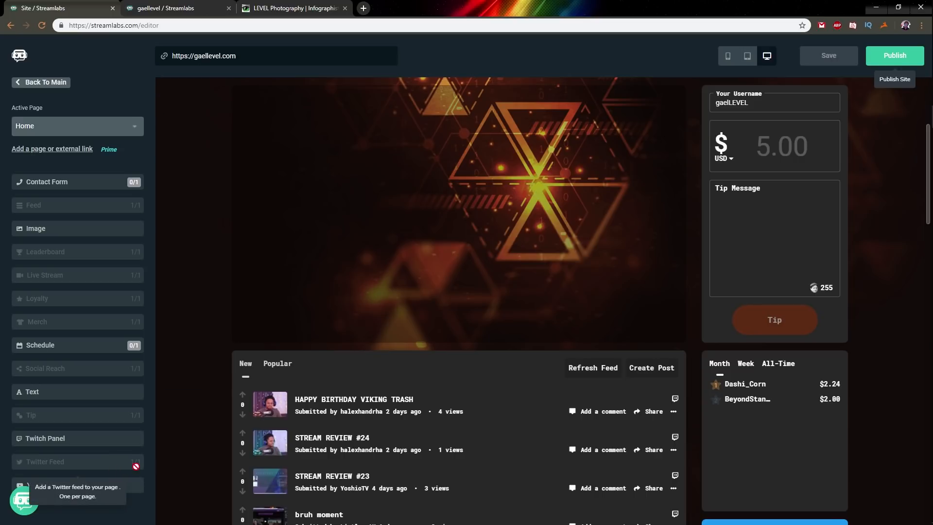
pyautogui.moveTo(113, 492)
pyautogui.mouseDown()
pyautogui.moveTo(206, 333)
pyautogui.moveTo(509, 279)
pyautogui.moveTo(413, 285)
pyautogui.moveTo(99, 488)
pyautogui.mouseUp()
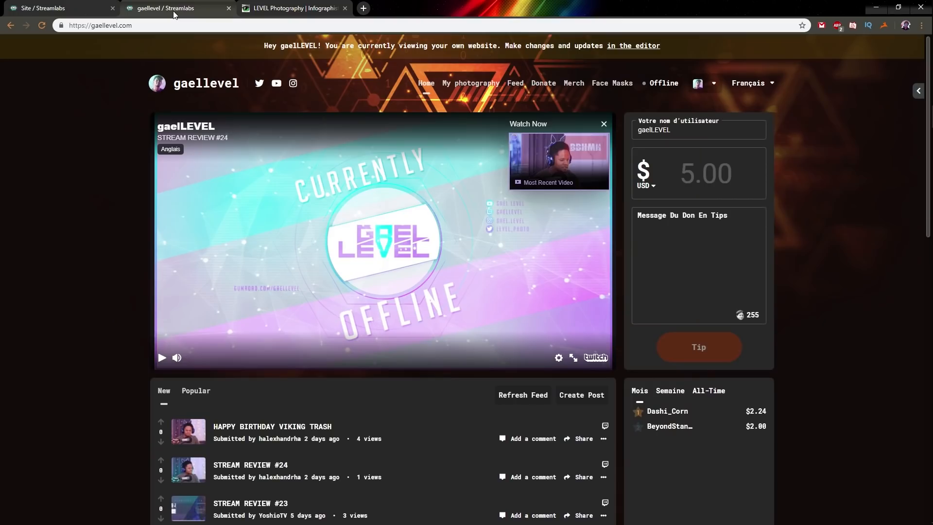
pyautogui.click(173, 11)
pyautogui.click(62, 10)
# - Open the Custom Email settings and examine the Mailbox and Forward To Email Address fields
pyautogui.click(41, 83)
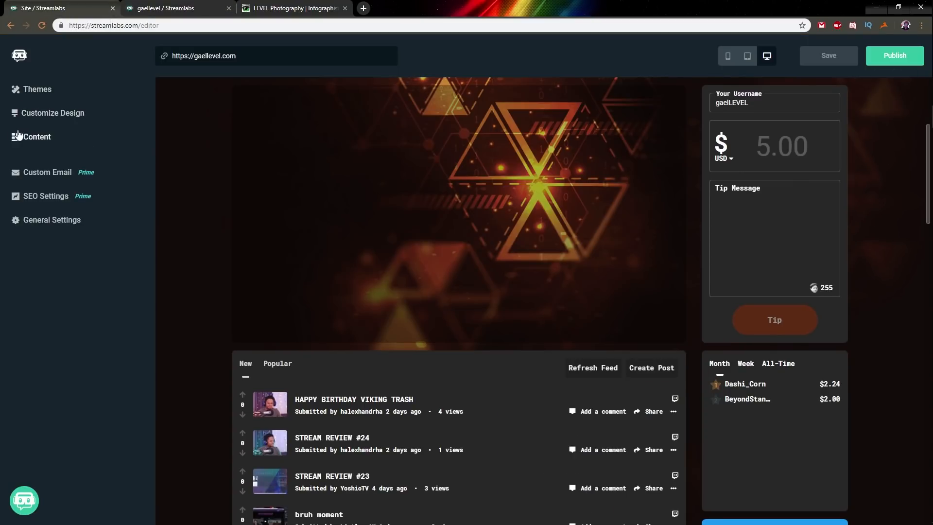
pyautogui.click(41, 176)
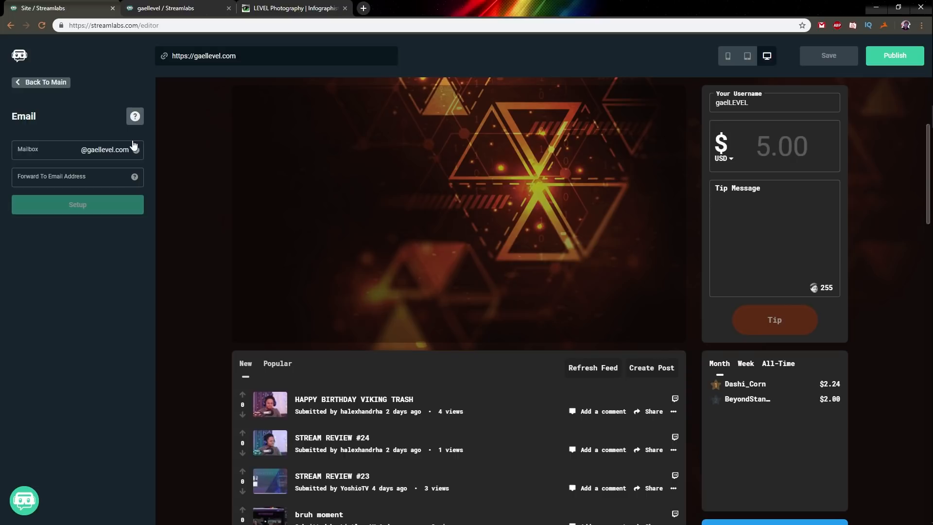
pyautogui.click(65, 151)
pyautogui.click(32, 178)
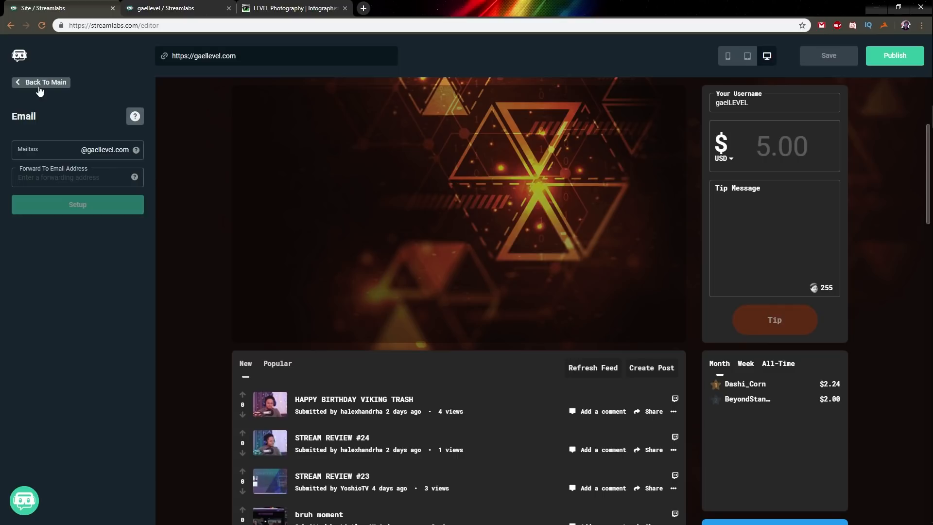
# - Read the Gmail and Other instructions in the Email Setup Guide & FAQ and close the guide
pyautogui.click(134, 120)
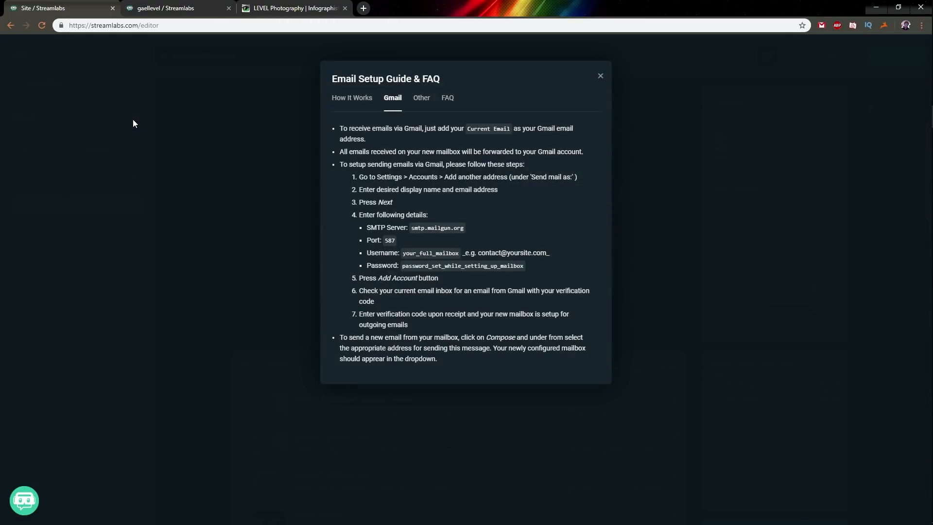
pyautogui.click(422, 99)
pyautogui.click(393, 107)
pyautogui.click(601, 78)
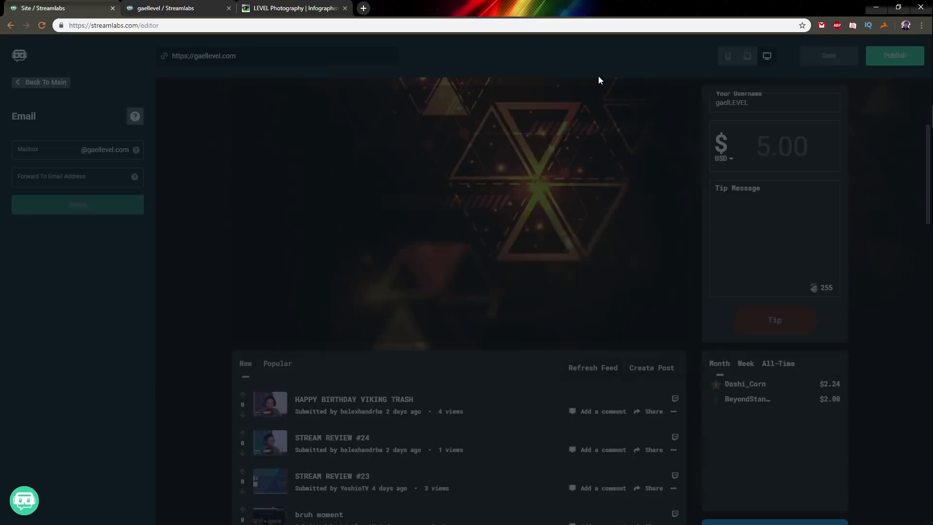
# - Examine the SEO Settings for favicon, title, description and keywords, and return to the main editor options
pyautogui.click(39, 82)
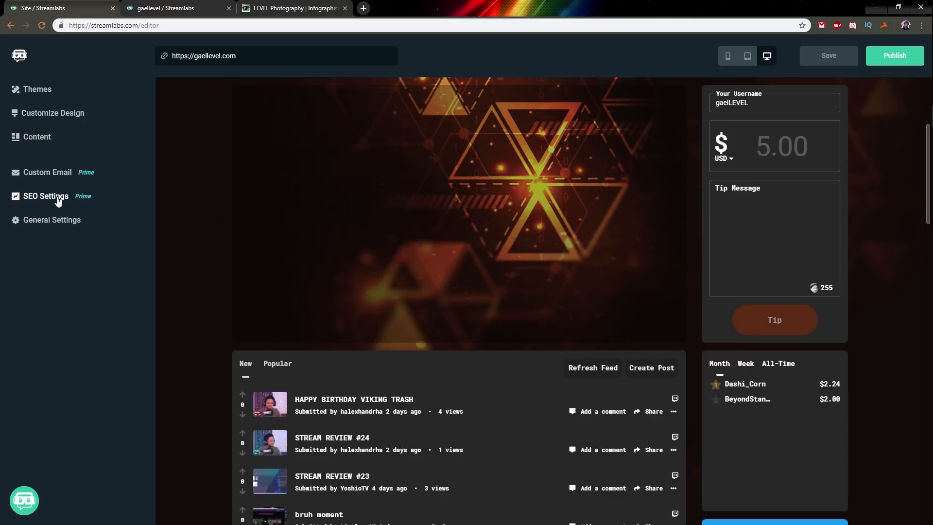
pyautogui.click(58, 197)
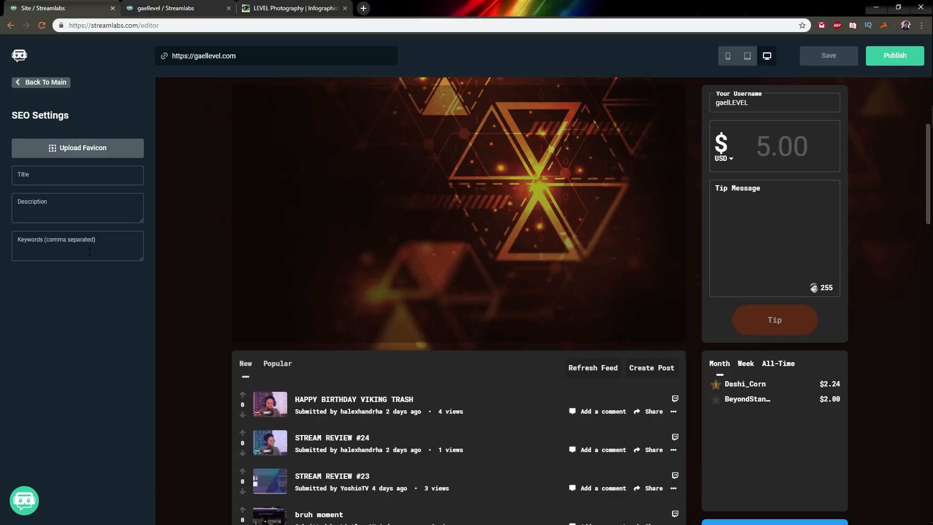
pyautogui.click(33, 83)
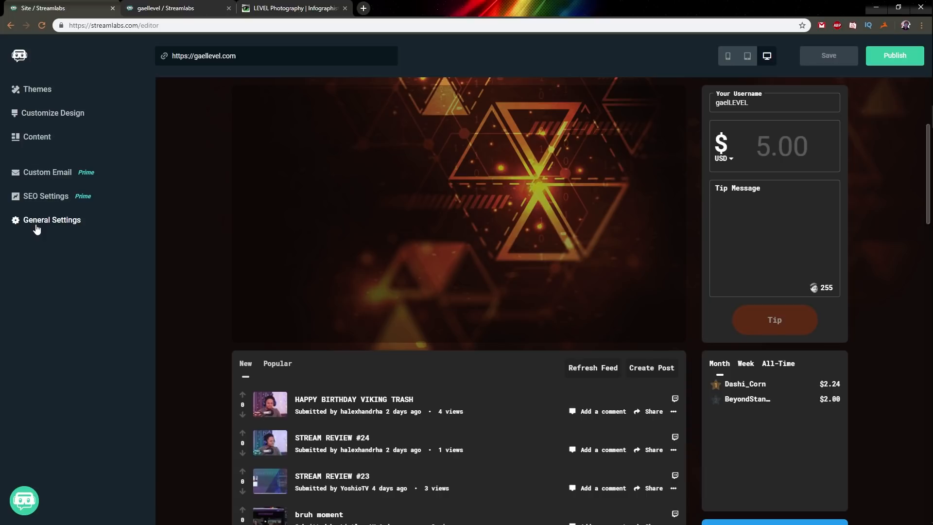
# - Open the Socials settings and look through the platforms available for adding a social account
pyautogui.click(37, 225)
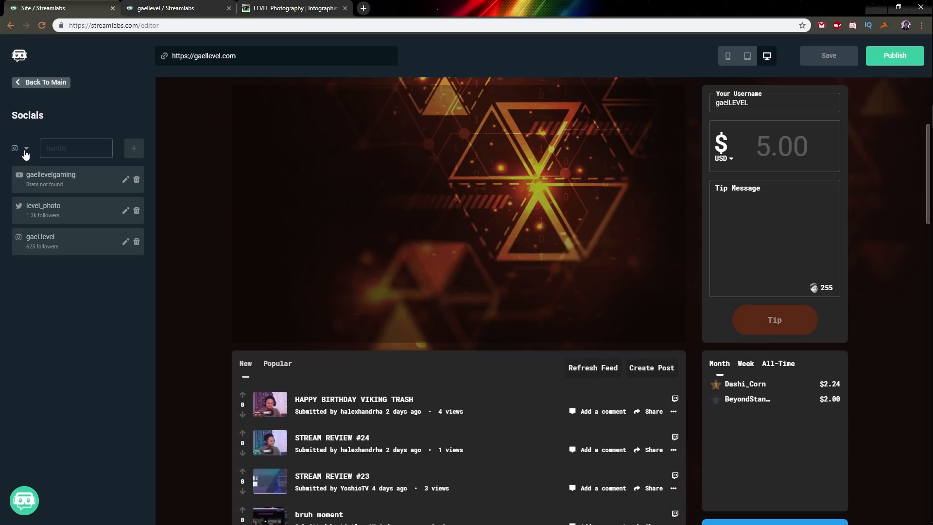
pyautogui.click(26, 149)
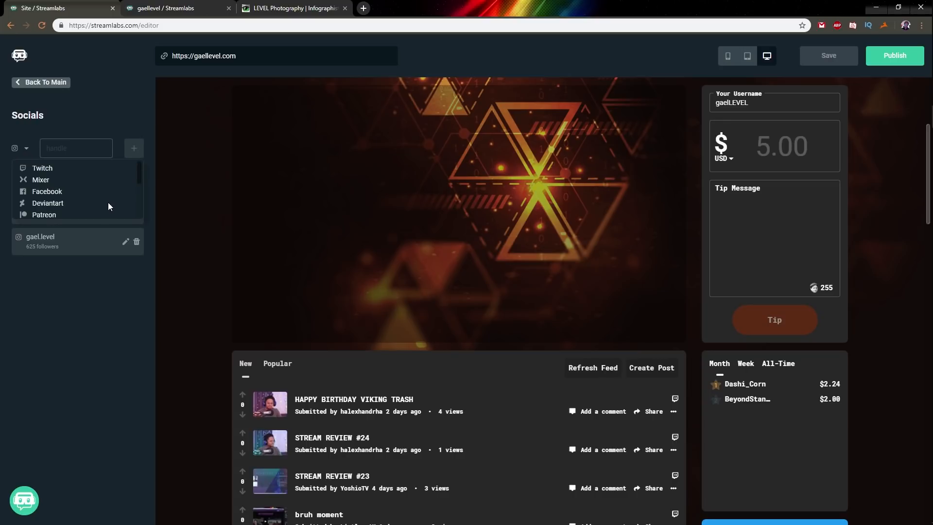
pyautogui.scroll(-2, 103, 199)
pyautogui.scroll(2, 78, 189)
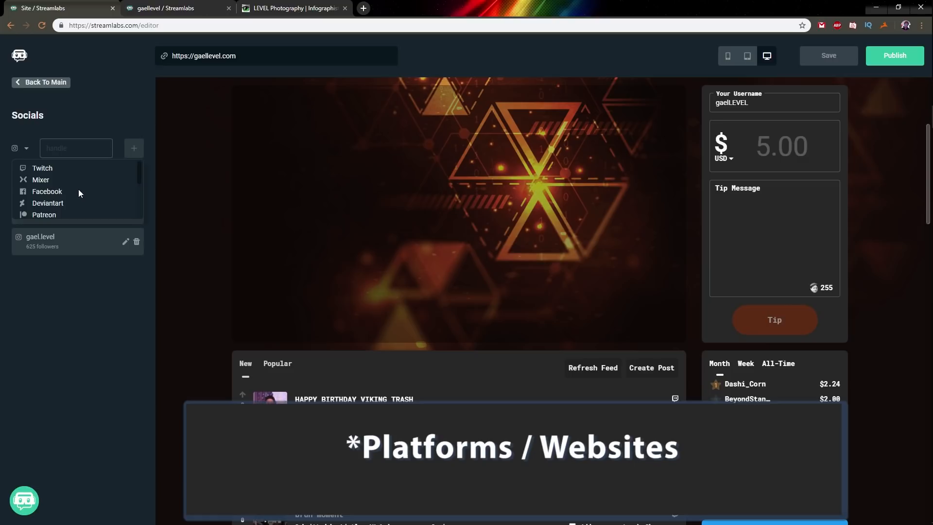
pyautogui.scroll(-1, 71, 189)
pyautogui.scroll(-5, 71, 189)
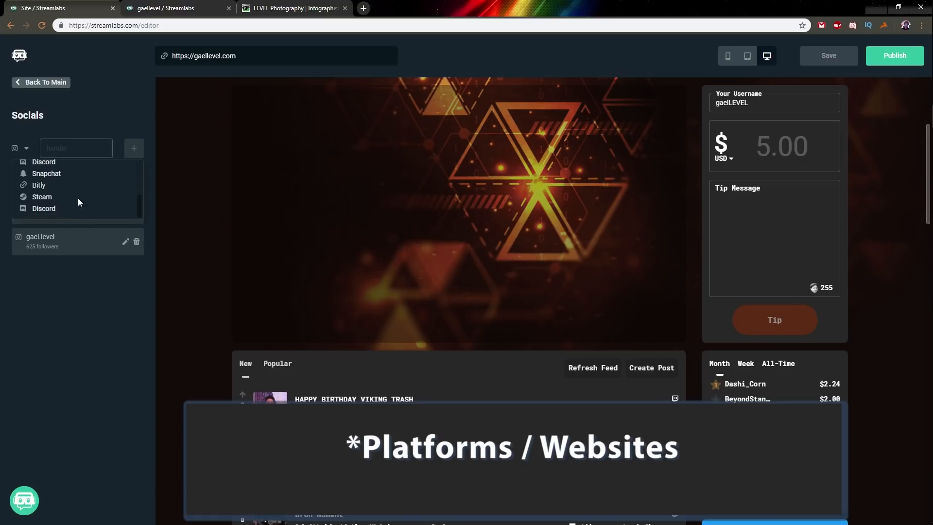
pyautogui.click(76, 287)
# - Look at the Social Reach blocks in the Home page preview and check the list of social platforms again
pyautogui.scroll(-5, 413, 183)
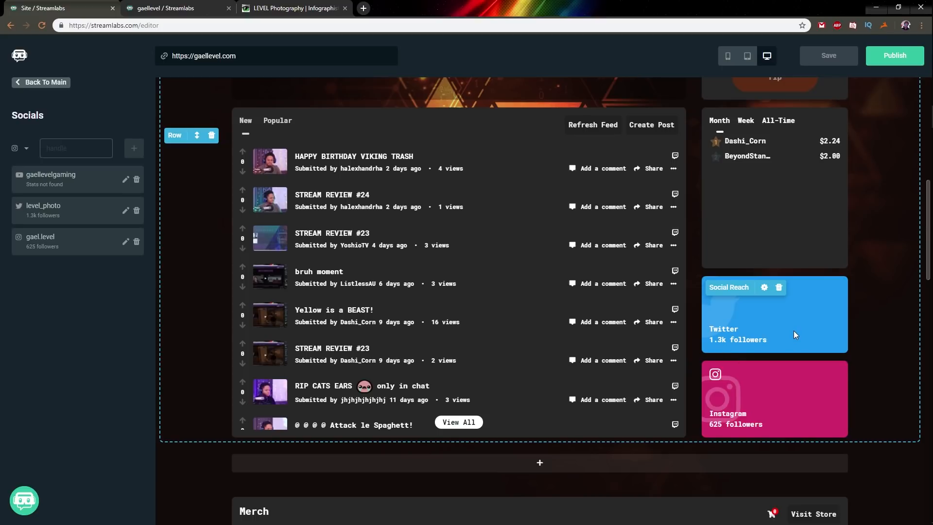
pyautogui.scroll(4, 629, 340)
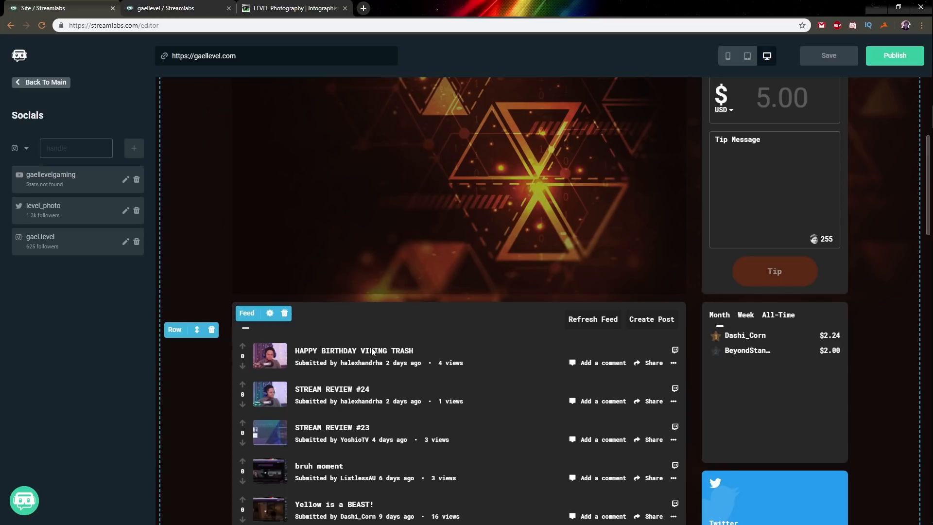
pyautogui.scroll(-7, 229, 356)
pyautogui.click(27, 149)
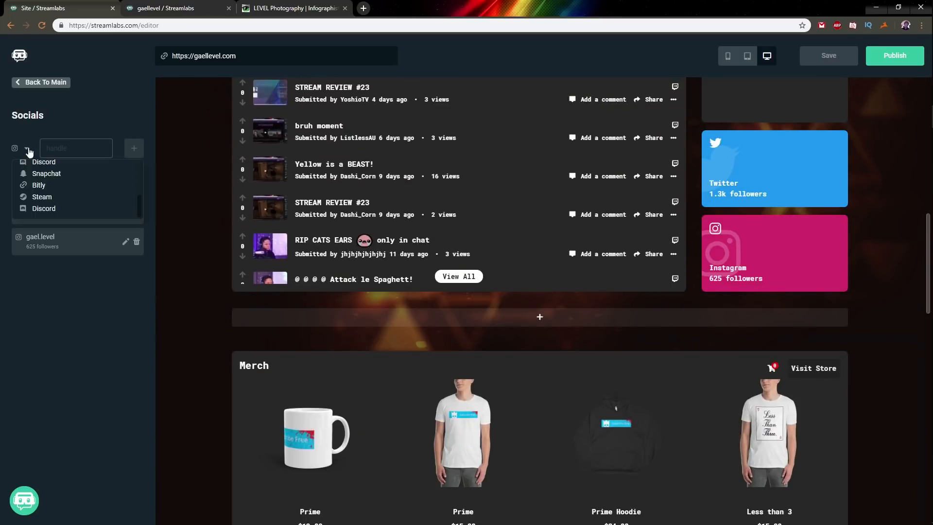
pyautogui.scroll(5, 74, 206)
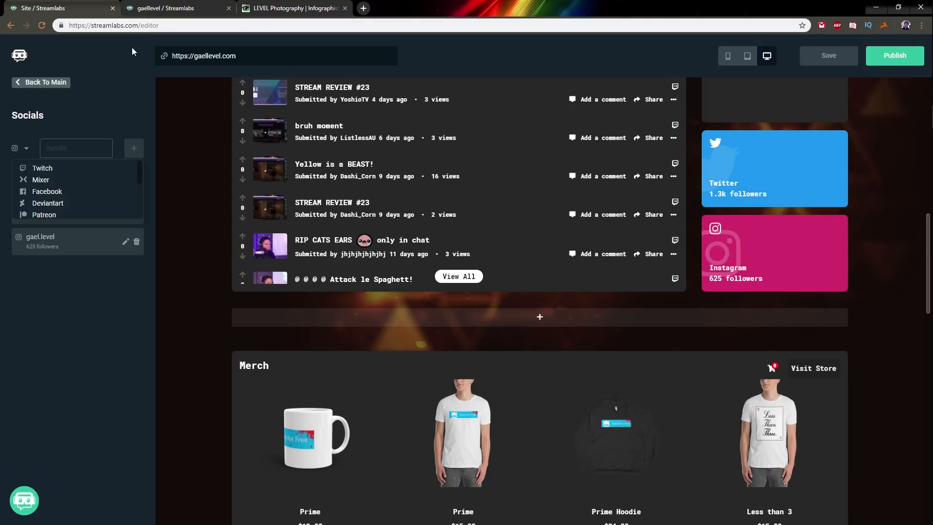
# - Leave the Socials settings, view the LEVEL Photography website and return to the site editor
pyautogui.click(27, 87)
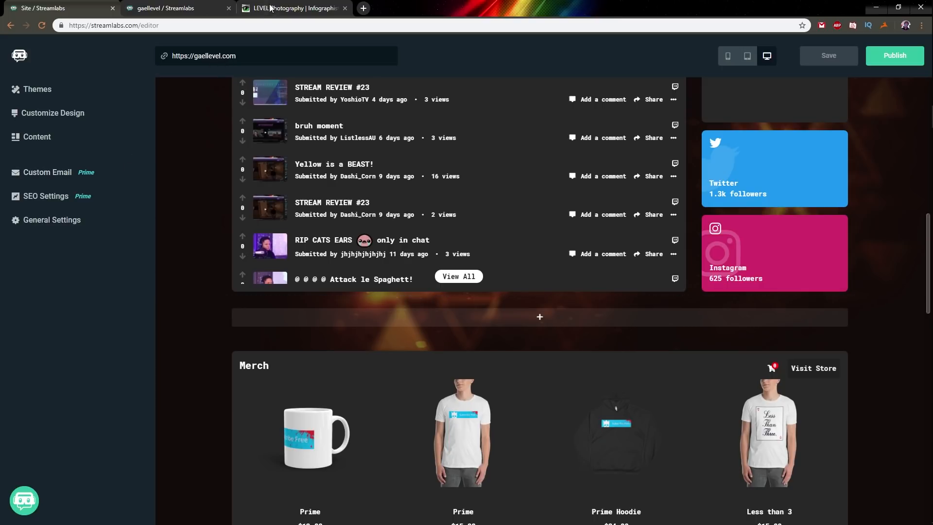
pyautogui.click(296, 8)
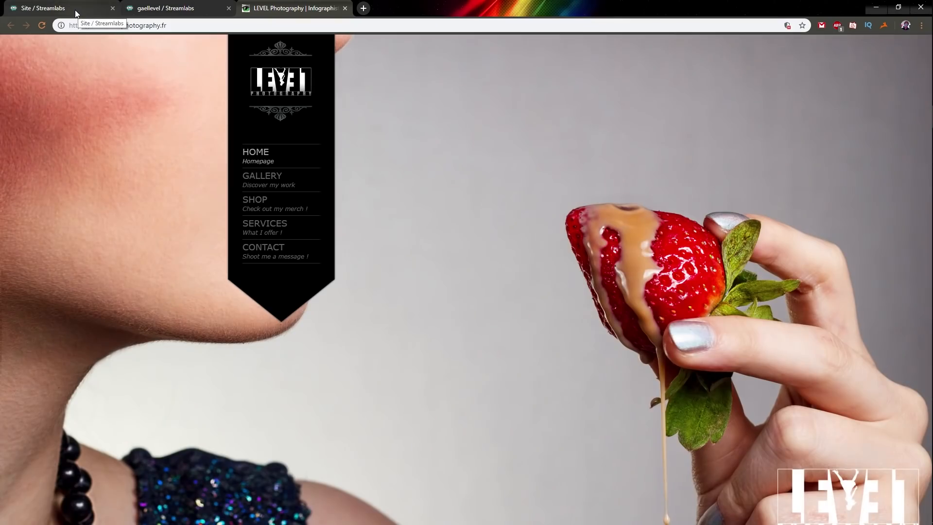
pyautogui.click(75, 10)
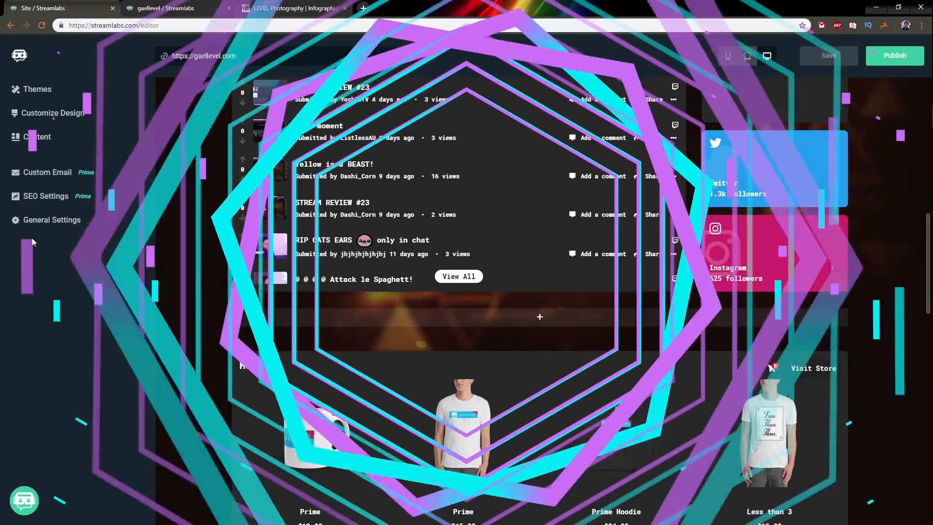